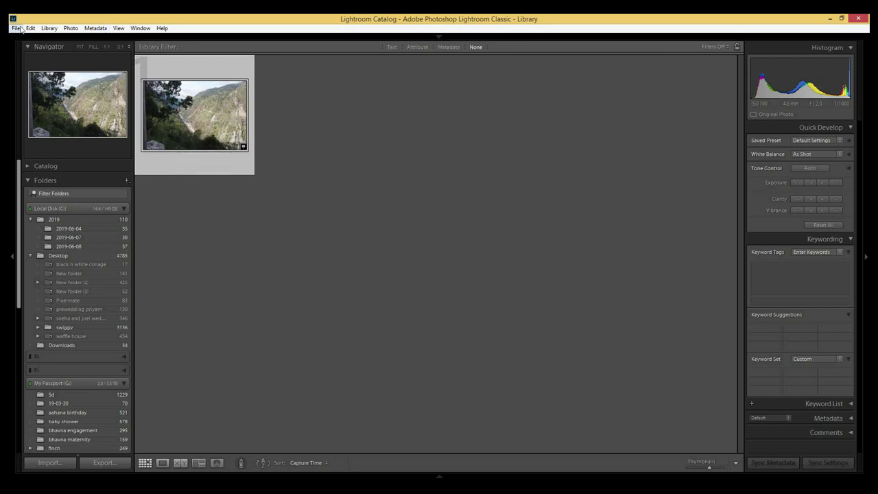
{"action": "left_click", "coordinate": [16, 29]}
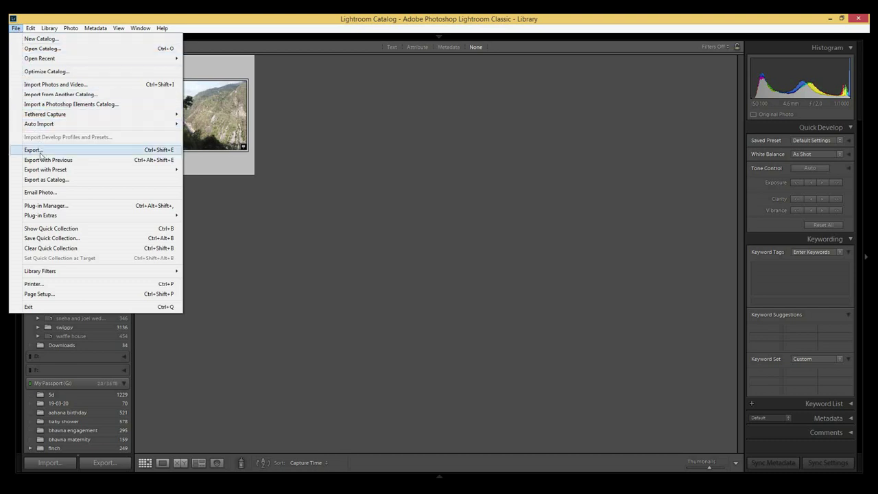
{"action": "left_click", "coordinate": [70, 86]}
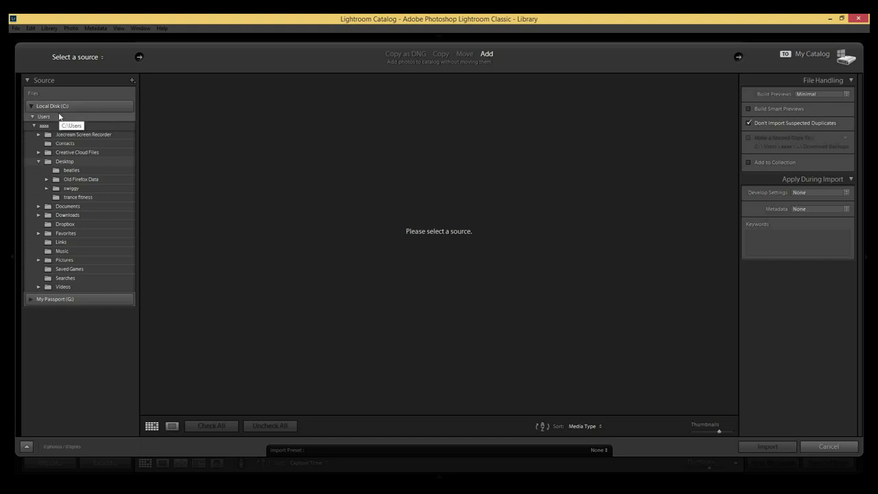
{"action": "left_click", "coordinate": [85, 160]}
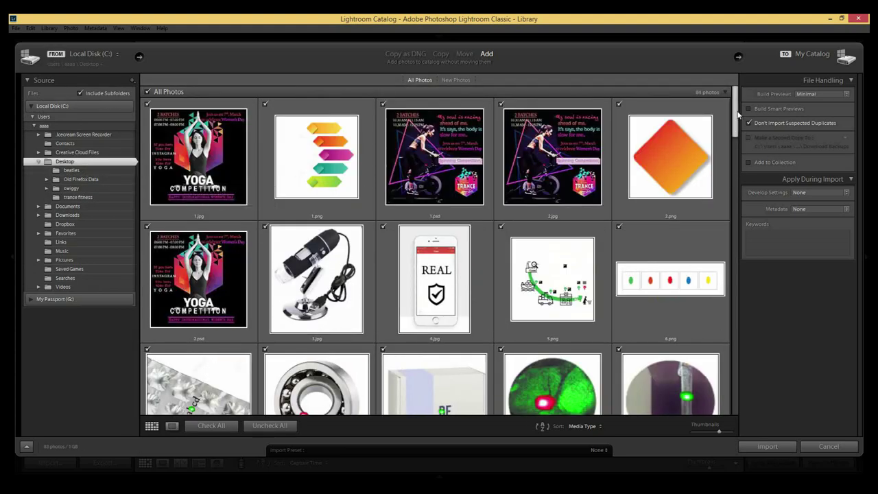
{"action": "left_click_drag", "start_coordinate": [739, 116], "coordinate": [739, 179]}
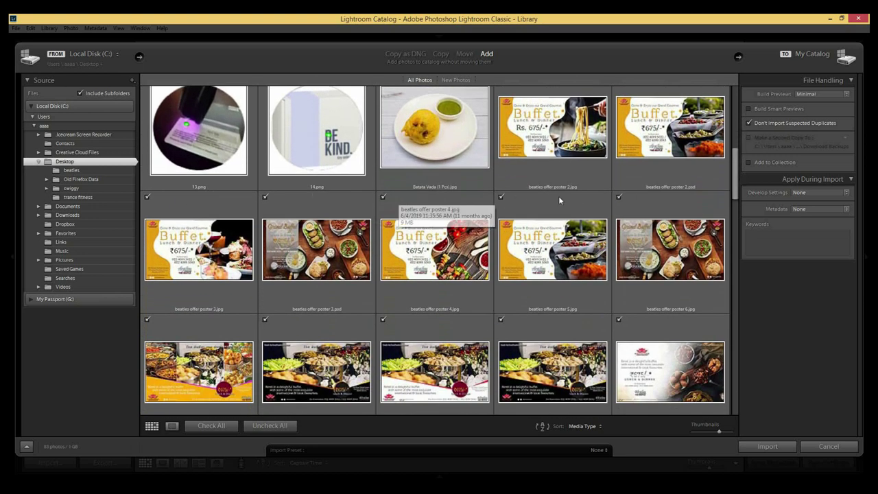
{"action": "left_click_drag", "start_coordinate": [736, 184], "coordinate": [736, 263]}
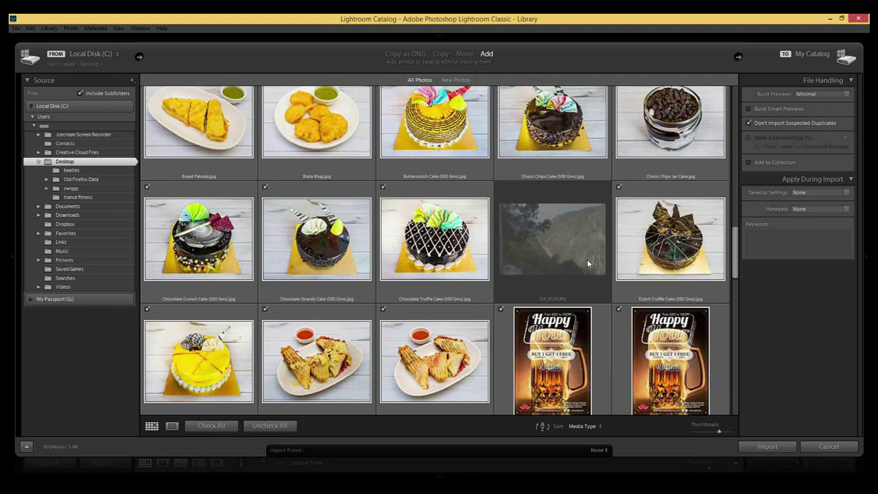
{"action": "mouse_move", "coordinate": [588, 259]}
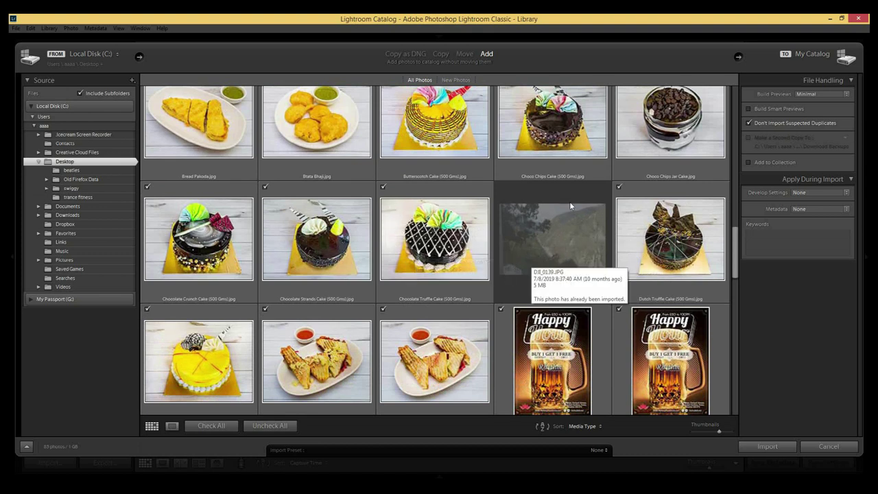
{"action": "left_click", "coordinate": [276, 426]}
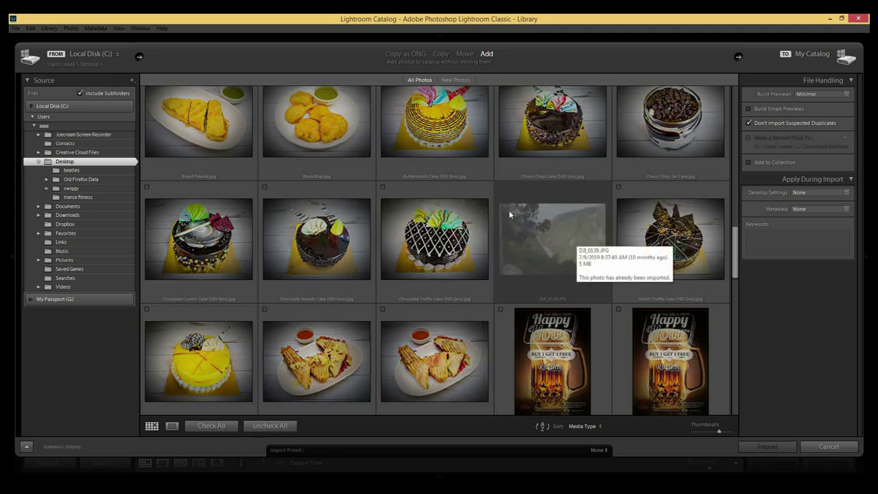
{"action": "left_click", "coordinate": [383, 187]}
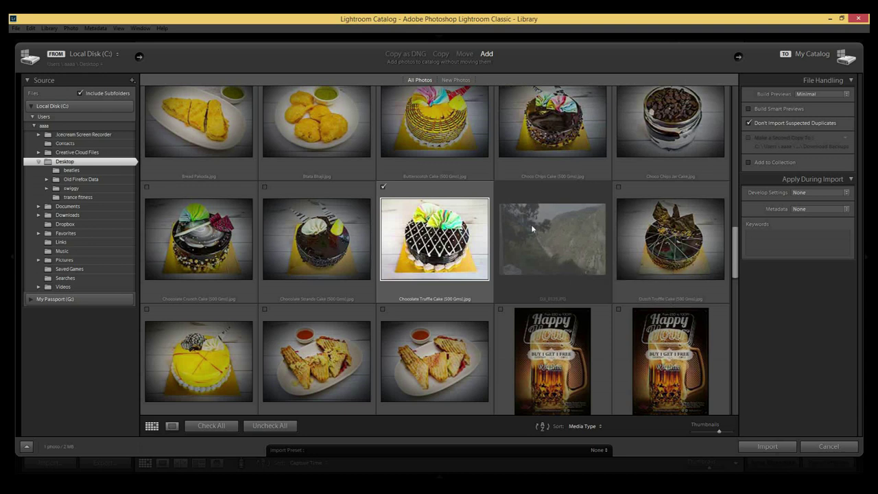
{"action": "left_click", "coordinate": [829, 446]}
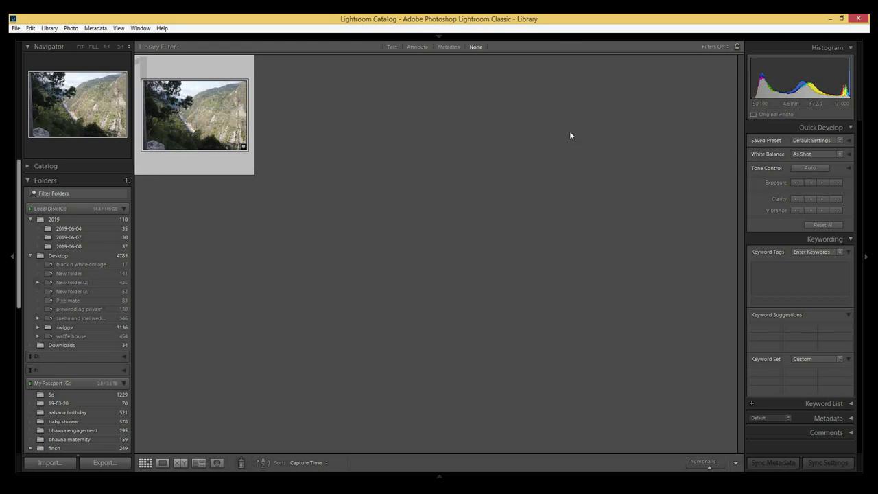
Open the mountain valley photo in the Develop module
{"action": "mouse_move", "coordinate": [430, 38]}
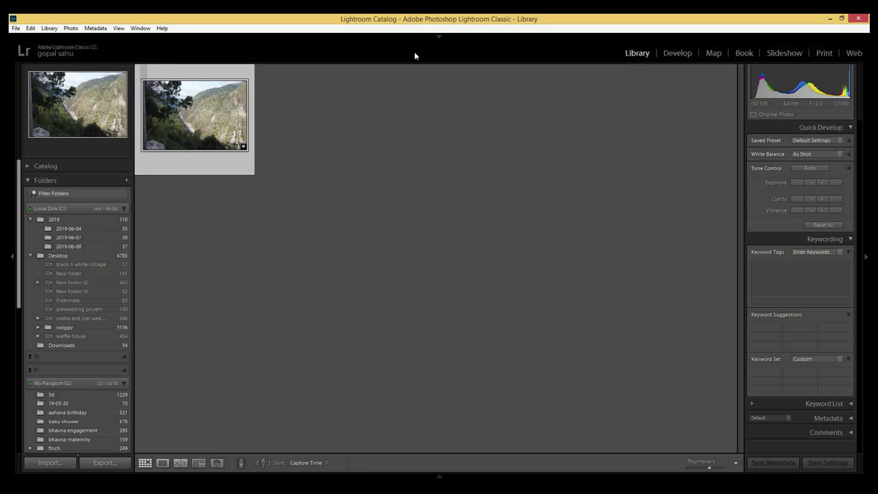
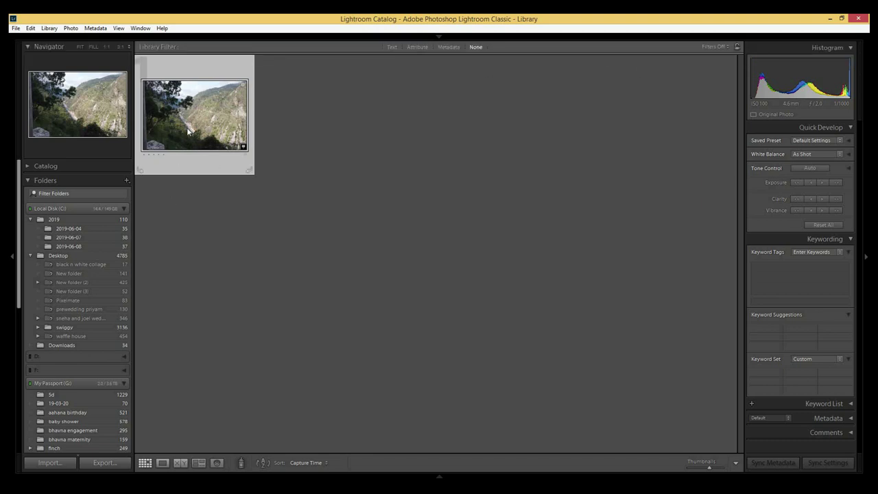
{"action": "mouse_move", "coordinate": [629, 40]}
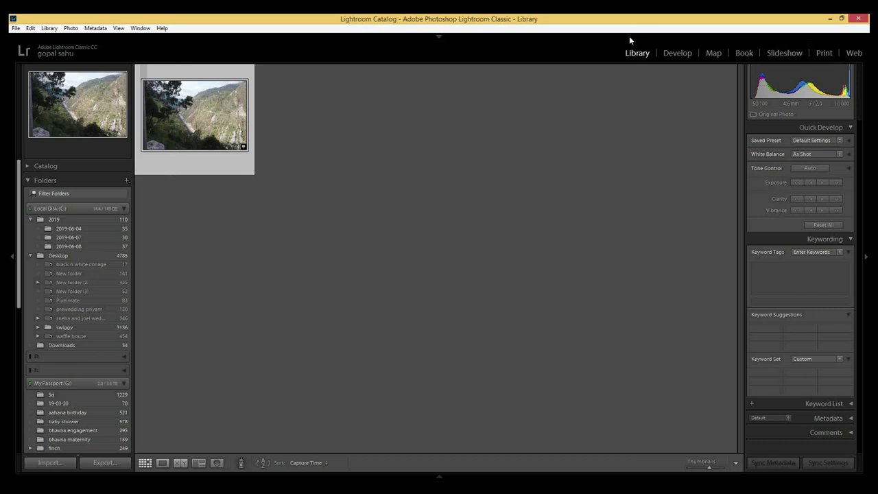
{"action": "left_click", "coordinate": [678, 53]}
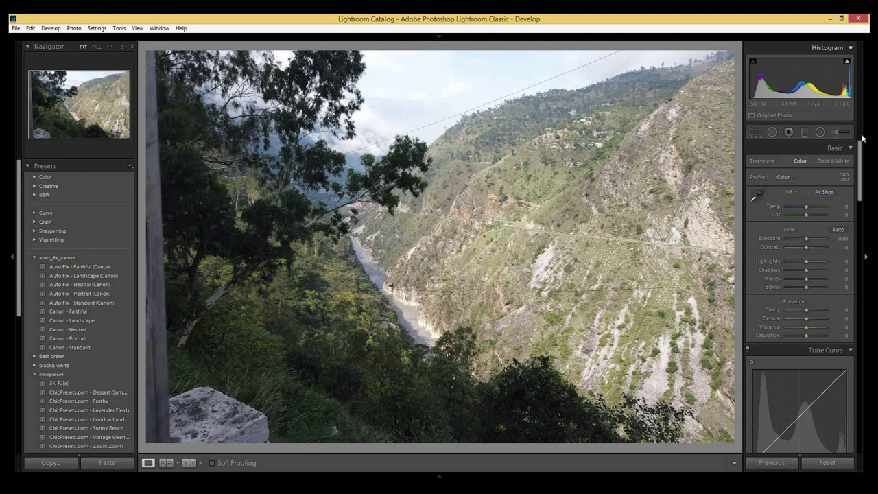
Look through the develop adjustments down to Lens Corrections and examine its Profile and Manual settings
{"action": "scroll", "coordinate": [863, 164], "scroll_direction": "down", "scroll_amount": 3}
{"action": "left_click_drag", "start_coordinate": [863, 179], "coordinate": [861, 347]}
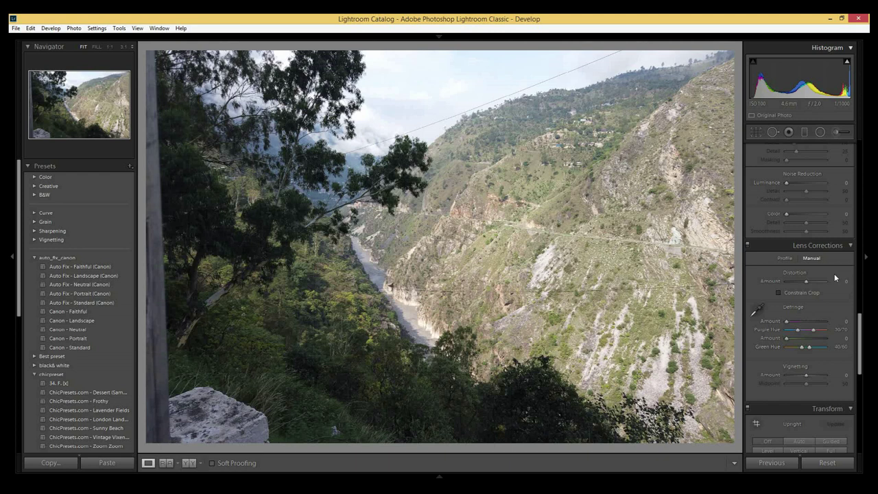
{"action": "left_click", "coordinate": [785, 258]}
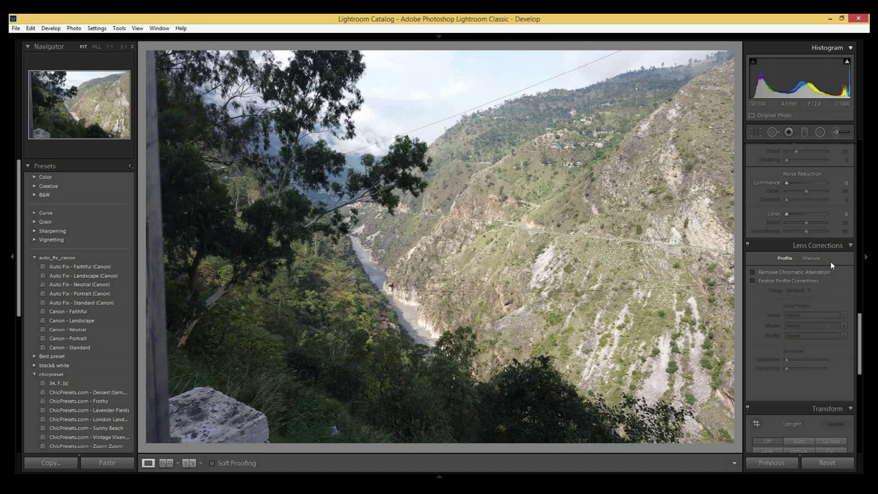
{"action": "left_click", "coordinate": [811, 258]}
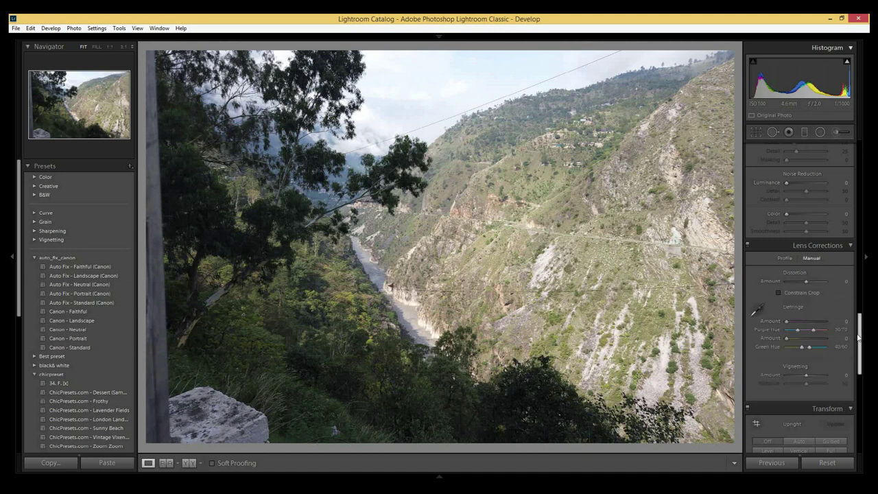
{"action": "left_click_drag", "start_coordinate": [860, 335], "coordinate": [861, 159]}
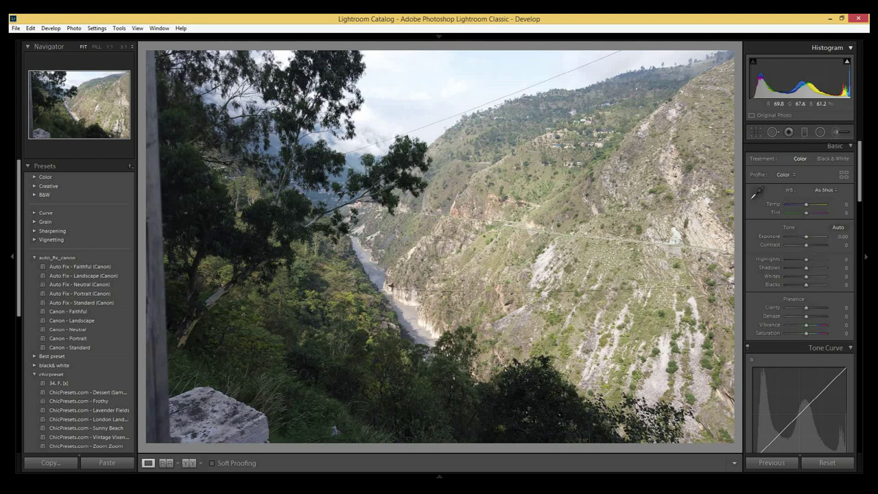
Set the photo's Exposure to -0.29 and Contrast to +47 in the basic adjustments
{"action": "left_click_drag", "start_coordinate": [807, 239], "coordinate": [806, 240]}
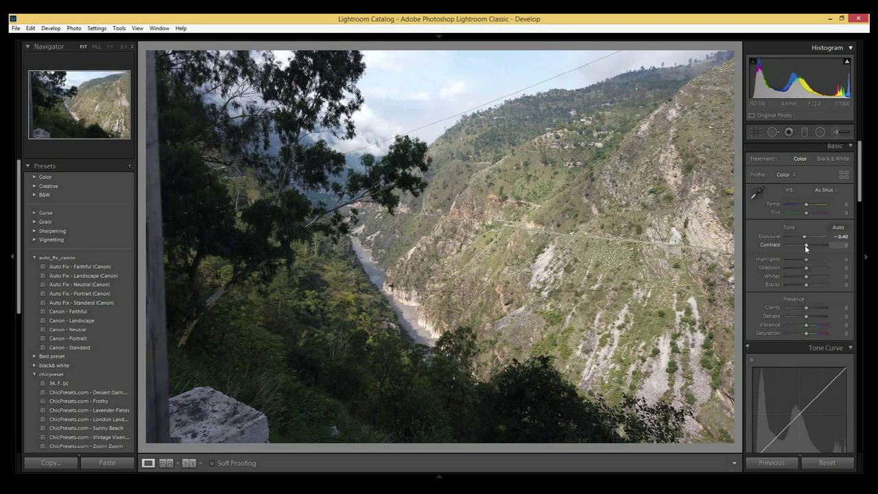
{"action": "left_click", "coordinate": [810, 244]}
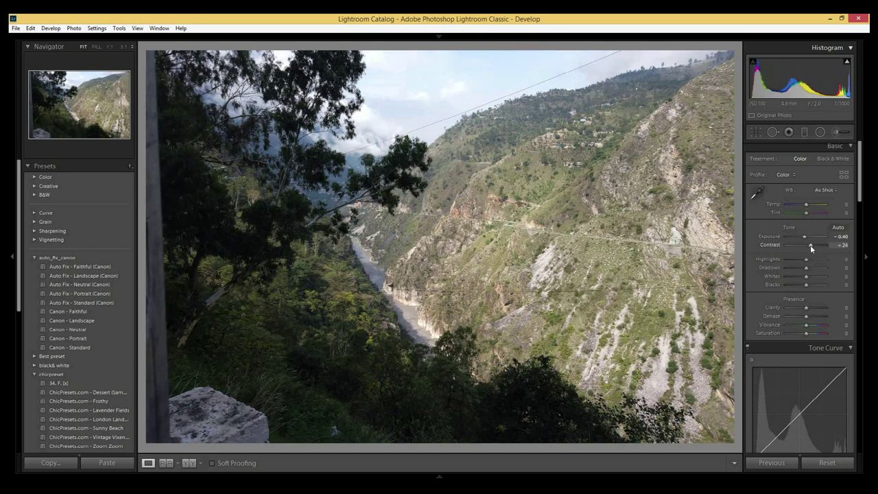
{"action": "left_click", "coordinate": [805, 239]}
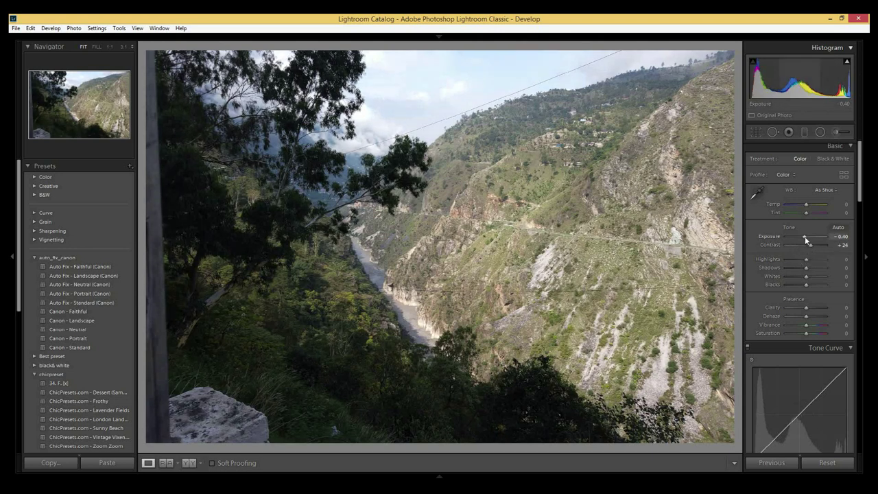
{"action": "mouse_move", "coordinate": [805, 238]}
{"action": "left_mouse_down"}
{"action": "mouse_move", "coordinate": [792, 240]}
{"action": "mouse_move", "coordinate": [823, 236]}
{"action": "mouse_move", "coordinate": [806, 238]}
{"action": "left_mouse_up"}
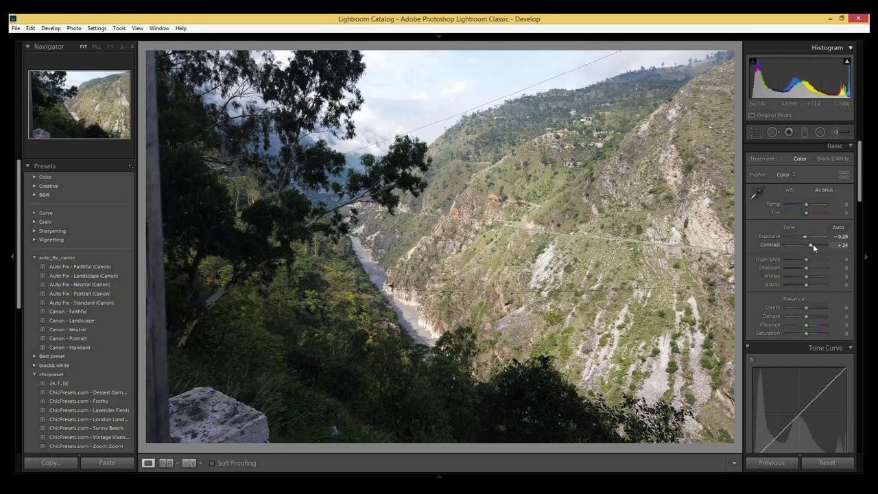
{"action": "mouse_move", "coordinate": [811, 244]}
{"action": "left_mouse_down"}
{"action": "mouse_move", "coordinate": [799, 247]}
{"action": "mouse_move", "coordinate": [816, 251]}
{"action": "left_mouse_up"}
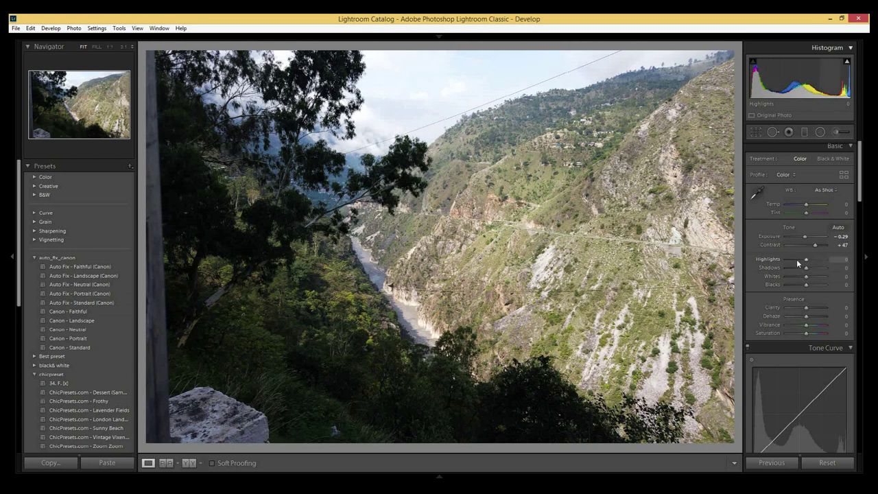
Set Highlights to -100, Shadows to +47, Whites to +29 and Blacks to -10 in the basic tone adjustments
{"action": "left_click_drag", "start_coordinate": [808, 259], "coordinate": [784, 259]}
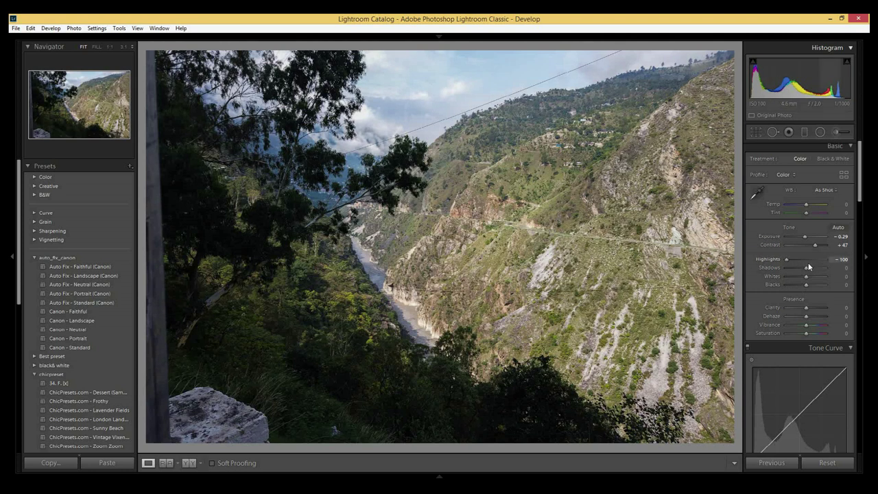
{"action": "mouse_move", "coordinate": [785, 258]}
{"action": "left_mouse_down"}
{"action": "mouse_move", "coordinate": [805, 257]}
{"action": "mouse_move", "coordinate": [784, 256]}
{"action": "left_mouse_up"}
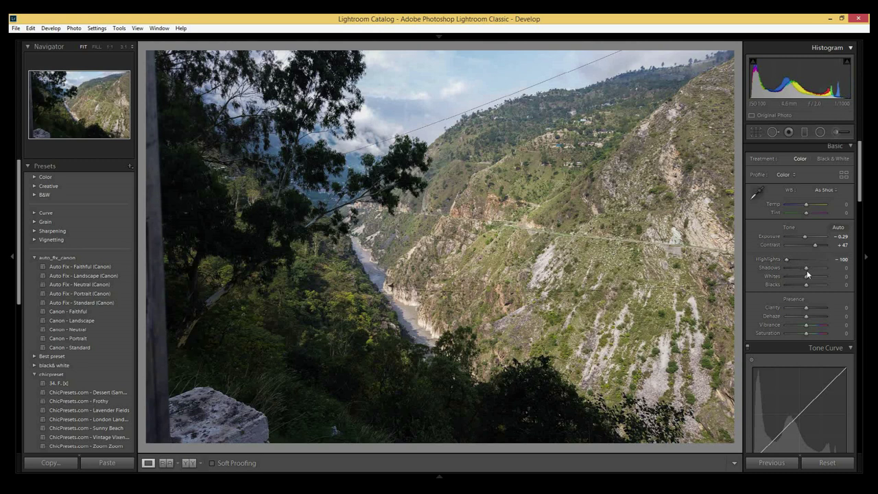
{"action": "mouse_move", "coordinate": [807, 270]}
{"action": "left_mouse_down"}
{"action": "mouse_move", "coordinate": [799, 271]}
{"action": "mouse_move", "coordinate": [816, 271]}
{"action": "left_mouse_up"}
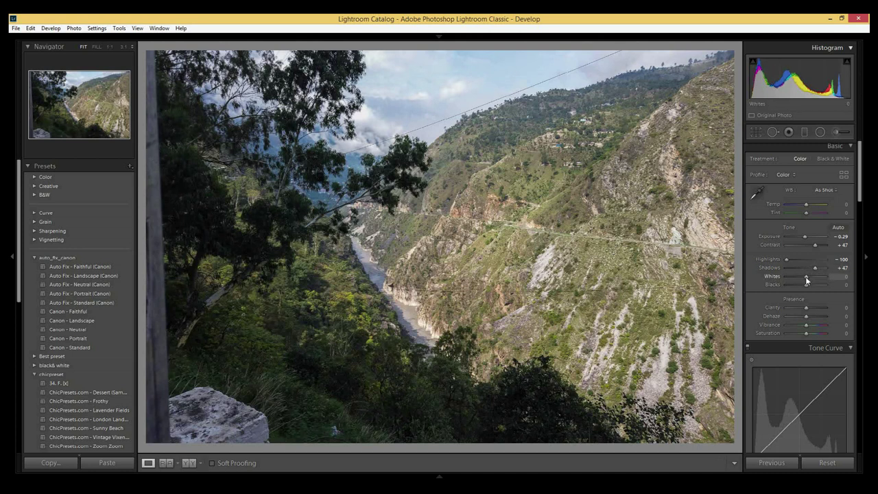
{"action": "left_click_drag", "start_coordinate": [807, 280], "coordinate": [806, 280]}
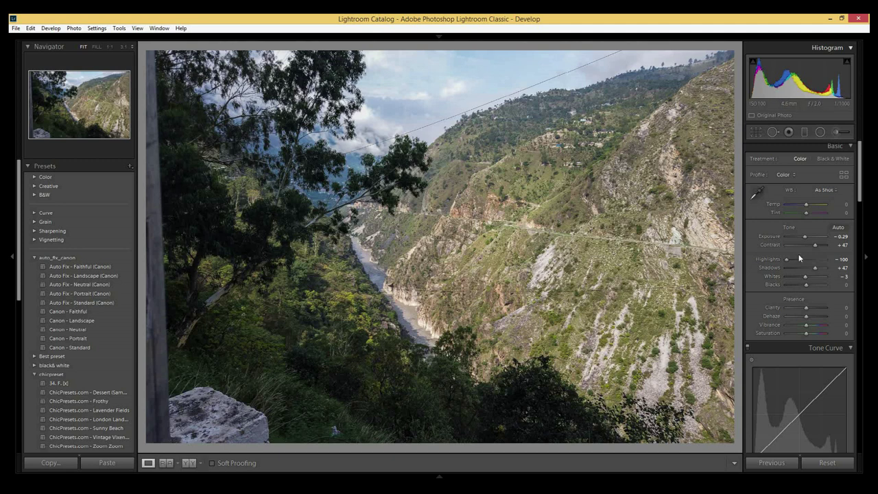
{"action": "mouse_move", "coordinate": [806, 278]}
{"action": "left_mouse_down"}
{"action": "mouse_move", "coordinate": [795, 274]}
{"action": "mouse_move", "coordinate": [818, 278]}
{"action": "mouse_move", "coordinate": [802, 284]}
{"action": "left_mouse_up"}
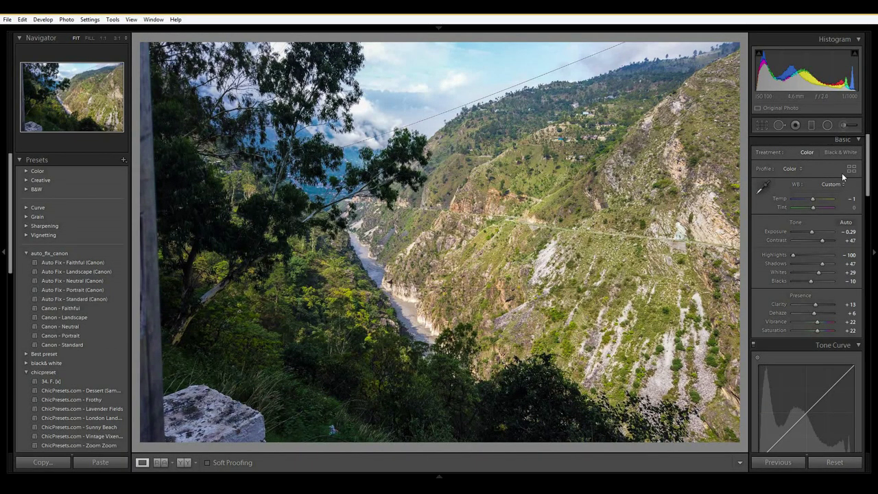
In the tone curve regions, set Lights to +12, Darks to +10 and Shadows to +16, keeping Highlights at 0
{"action": "left_click_drag", "start_coordinate": [866, 169], "coordinate": [869, 203]}
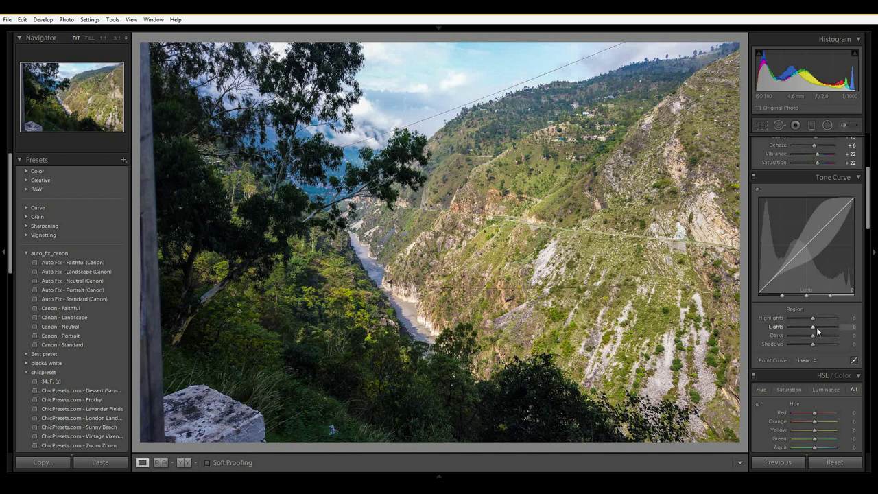
{"action": "mouse_move", "coordinate": [816, 327]}
{"action": "left_mouse_down"}
{"action": "mouse_move", "coordinate": [802, 335]}
{"action": "mouse_move", "coordinate": [816, 344]}
{"action": "left_mouse_up"}
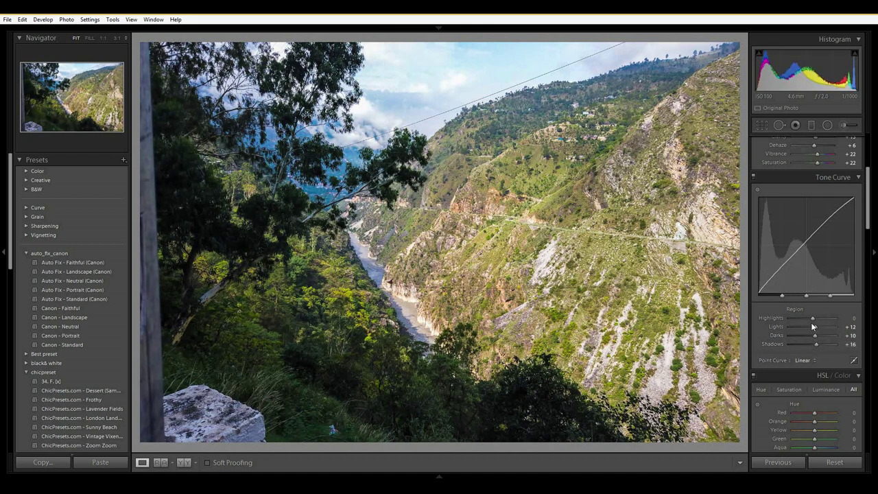
{"action": "mouse_move", "coordinate": [819, 320]}
{"action": "left_mouse_down"}
{"action": "mouse_move", "coordinate": [800, 328]}
{"action": "mouse_move", "coordinate": [813, 320]}
{"action": "left_mouse_up"}
Adjust the HSL hues, setting Aqua to -3 and Blue to +1
{"action": "left_click_drag", "start_coordinate": [868, 228], "coordinate": [869, 259]}
{"action": "scroll", "coordinate": [869, 260], "scroll_direction": "down", "scroll_amount": 2}
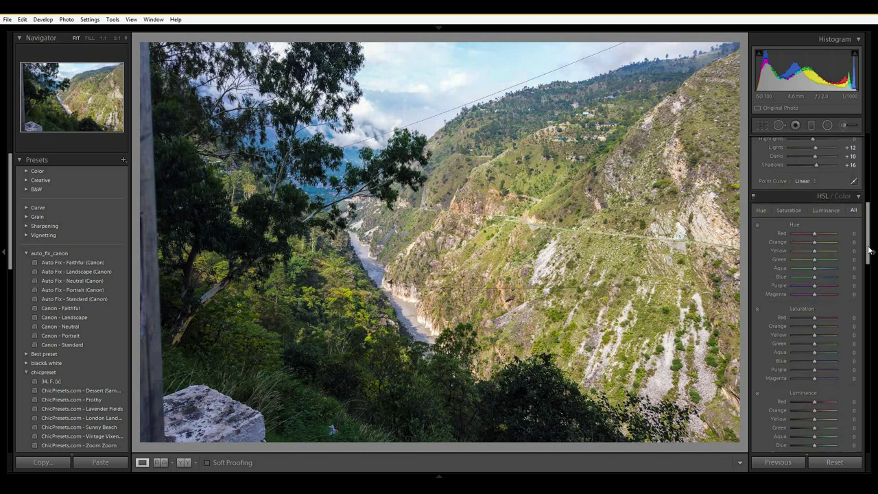
{"action": "scroll", "coordinate": [868, 247], "scroll_direction": "down", "scroll_amount": 1}
{"action": "scroll", "coordinate": [868, 247], "scroll_direction": "up", "scroll_amount": 1}
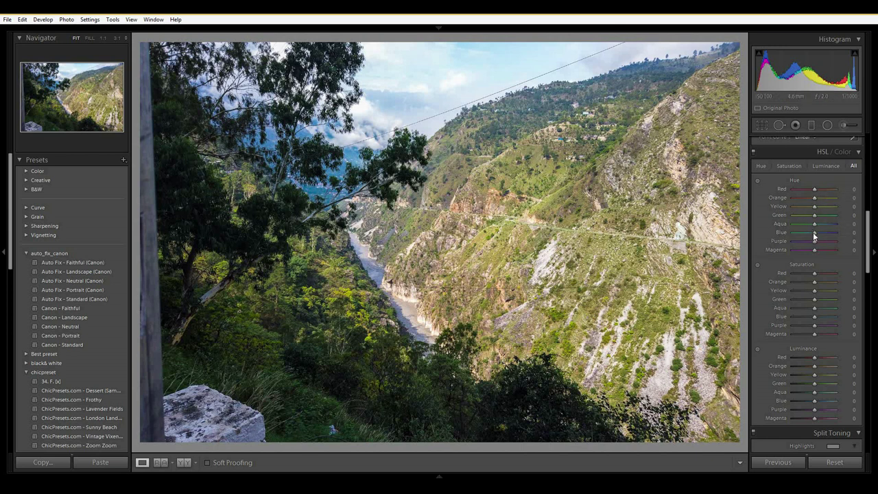
{"action": "left_click_drag", "start_coordinate": [814, 234], "coordinate": [806, 235]}
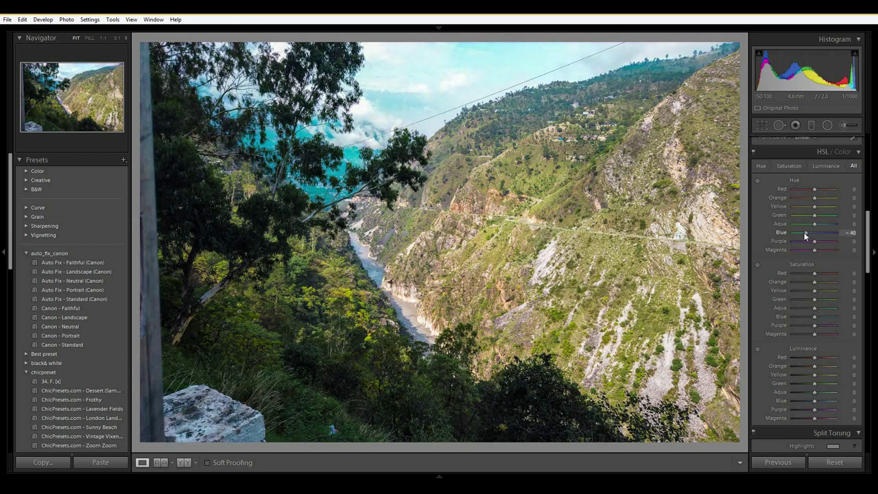
{"action": "mouse_move", "coordinate": [805, 235]}
{"action": "left_mouse_down"}
{"action": "mouse_move", "coordinate": [817, 237]}
{"action": "mouse_move", "coordinate": [810, 226]}
{"action": "mouse_move", "coordinate": [822, 228]}
{"action": "mouse_move", "coordinate": [813, 224]}
{"action": "left_mouse_up"}
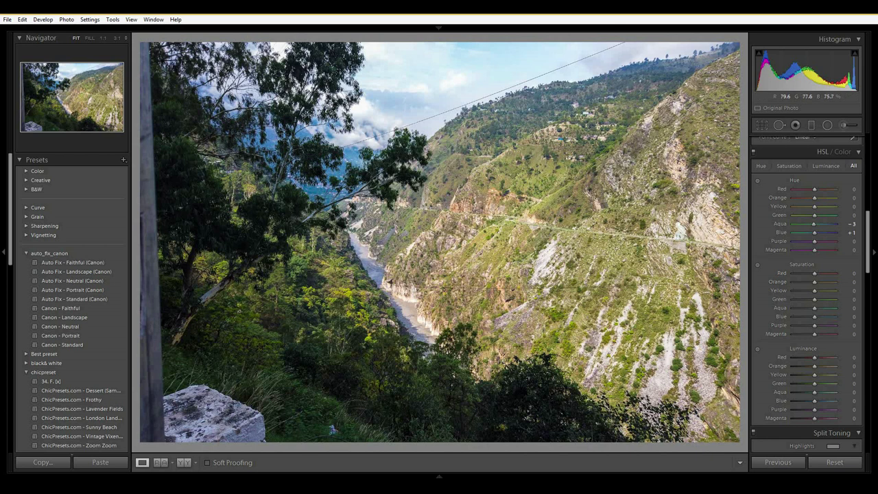
Adjust the HSL saturation, setting Green to +12 and Blue to -8
{"action": "mouse_move", "coordinate": [804, 298]}
{"action": "left_mouse_down"}
{"action": "mouse_move", "coordinate": [803, 291]}
{"action": "mouse_move", "coordinate": [823, 294]}
{"action": "mouse_move", "coordinate": [814, 289]}
{"action": "left_mouse_up"}
{"action": "double_click", "coordinate": [815, 299]}
{"action": "left_click_drag", "start_coordinate": [816, 300], "coordinate": [818, 299]}
{"action": "left_click_drag", "start_coordinate": [825, 317], "coordinate": [812, 320]}
{"action": "key", "text": "F5"}
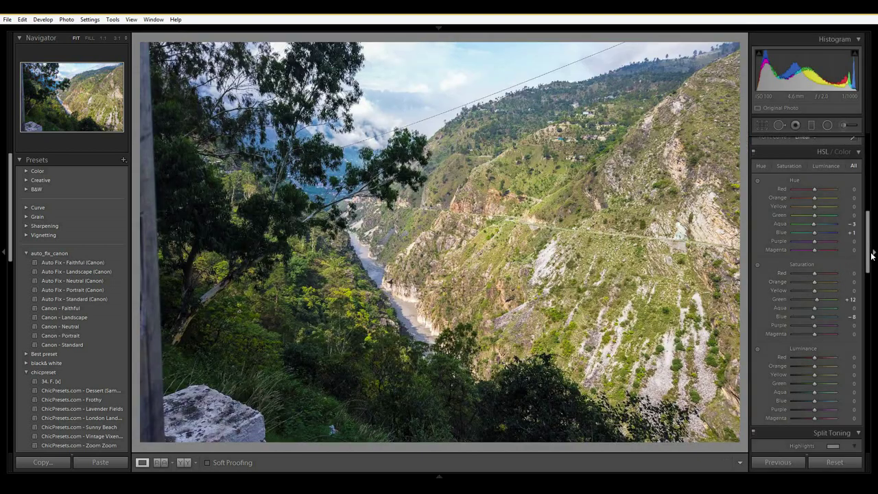
{"action": "left_click_drag", "start_coordinate": [868, 244], "coordinate": [869, 272]}
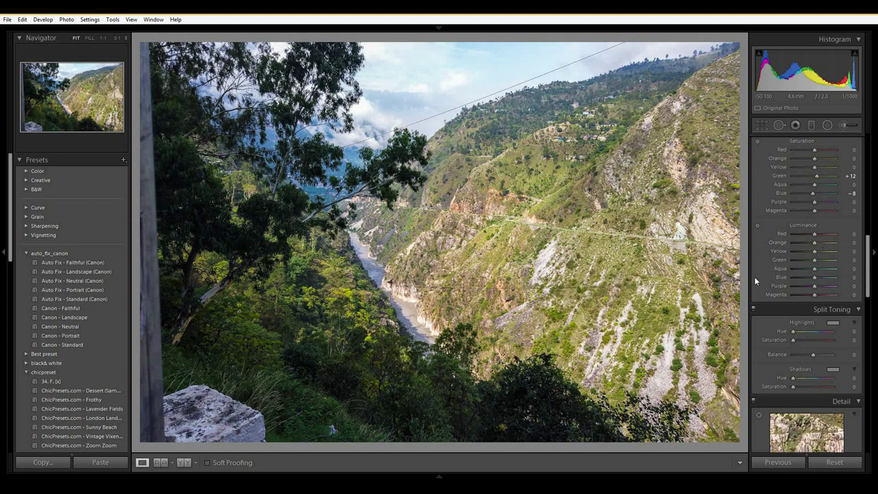
Adjust the HSL luminance, setting Red to +10, Green to -48 and Aqua to +10
{"action": "left_click_drag", "start_coordinate": [825, 237], "coordinate": [816, 235]}
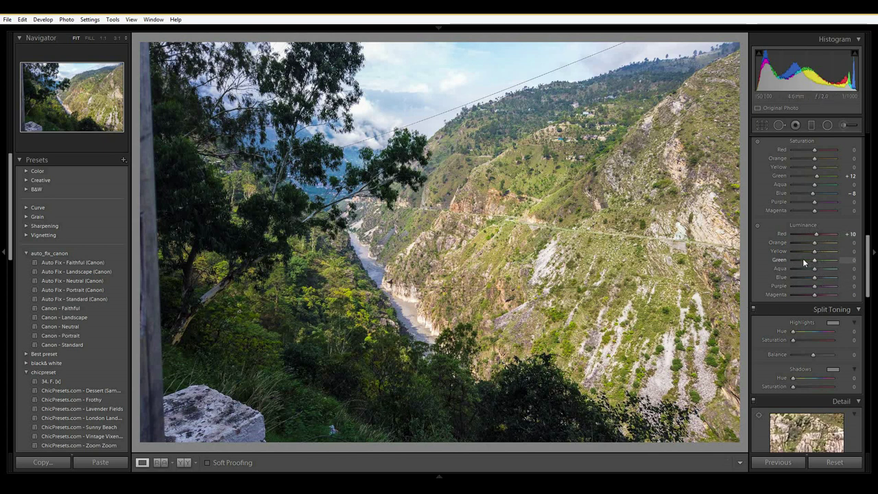
{"action": "mouse_move", "coordinate": [803, 259]}
{"action": "left_mouse_down"}
{"action": "mouse_move", "coordinate": [822, 260]}
{"action": "mouse_move", "coordinate": [805, 261]}
{"action": "left_mouse_up"}
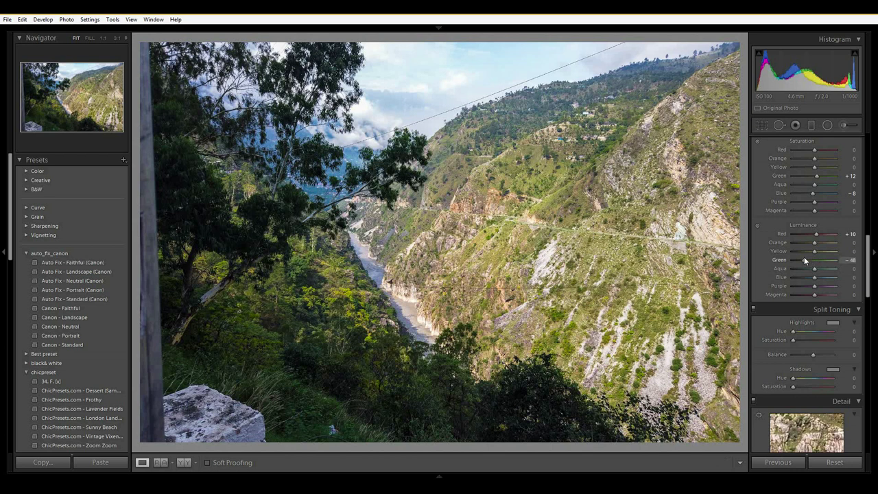
{"action": "left_click_drag", "start_coordinate": [807, 269], "coordinate": [819, 269]}
{"action": "left_click_drag", "start_coordinate": [817, 271], "coordinate": [815, 271]}
Apply split toning with highlights at hue 29 and saturation 15, shadows at hue 194 and saturation 11, and balance +40
{"action": "left_click_drag", "start_coordinate": [868, 253], "coordinate": [868, 275]}
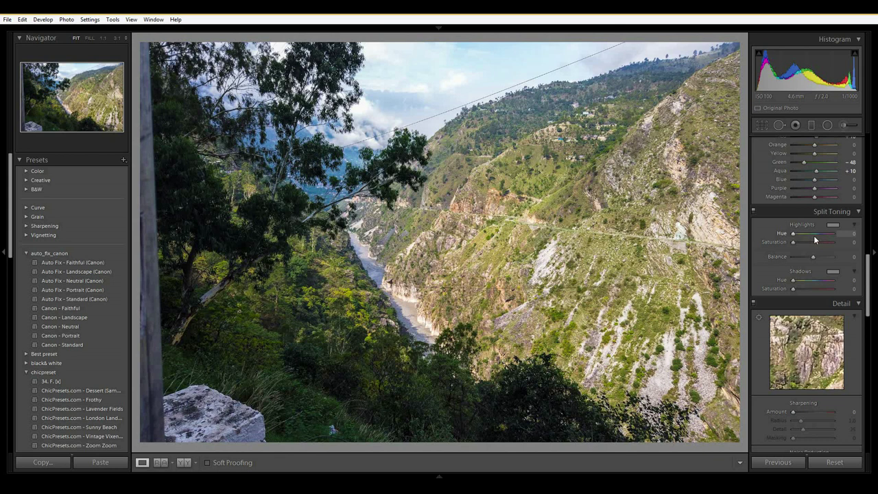
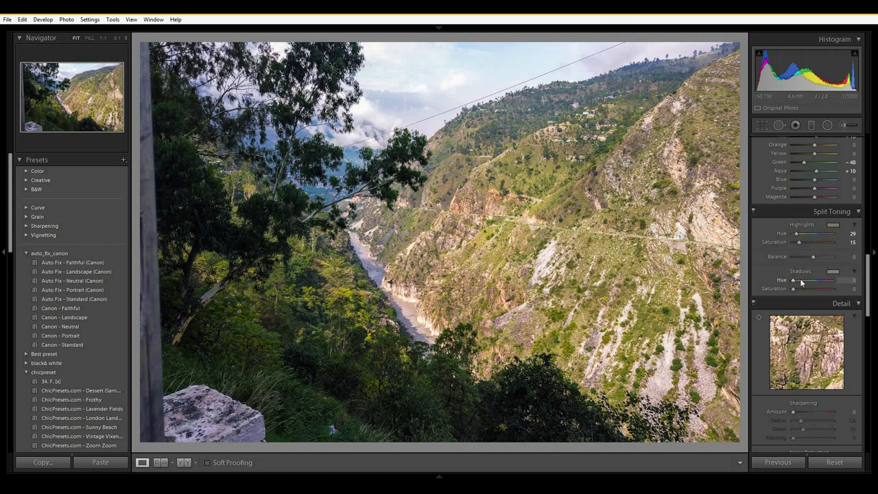
{"action": "mouse_move", "coordinate": [801, 282]}
{"action": "left_mouse_down"}
{"action": "mouse_move", "coordinate": [823, 283]}
{"action": "mouse_move", "coordinate": [800, 283]}
{"action": "mouse_move", "coordinate": [798, 292]}
{"action": "mouse_move", "coordinate": [816, 285]}
{"action": "left_mouse_up"}
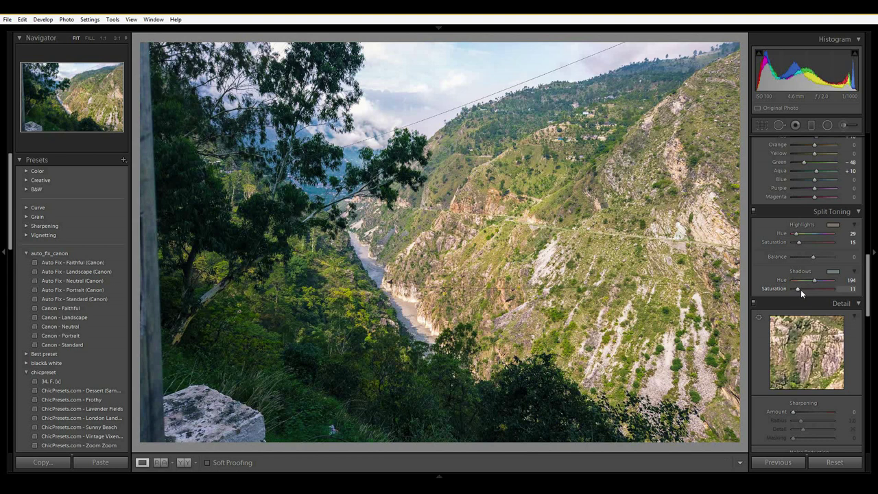
{"action": "left_click_drag", "start_coordinate": [820, 257], "coordinate": [800, 256]}
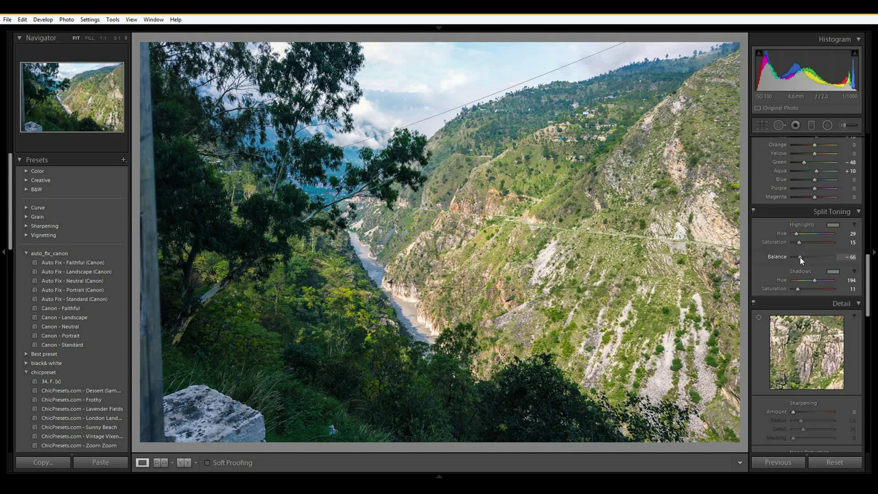
{"action": "left_click_drag", "start_coordinate": [798, 258], "coordinate": [871, 261]}
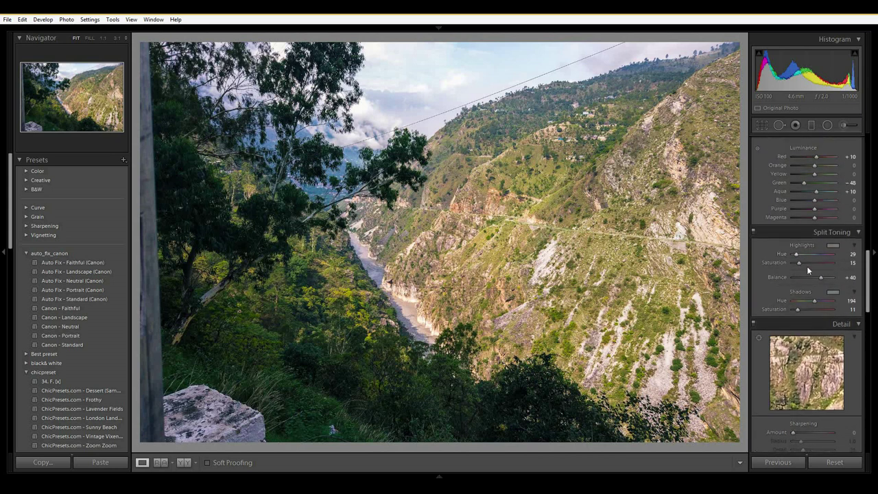
Compare the photo with and without split toning, leaving the split toning effect disabled
{"action": "left_click", "coordinate": [755, 236]}
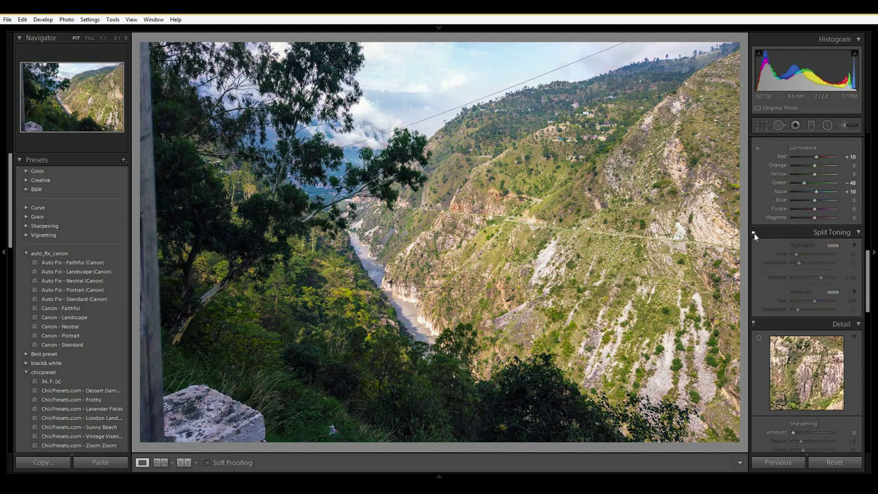
{"action": "left_click", "coordinate": [754, 236]}
{"action": "left_click", "coordinate": [754, 234]}
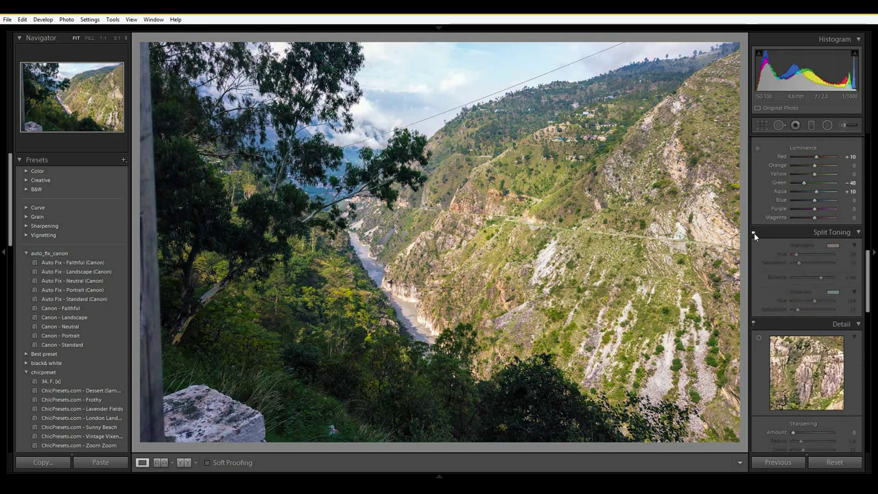
{"action": "left_click", "coordinate": [755, 234]}
{"action": "left_click", "coordinate": [754, 233]}
{"action": "left_click", "coordinate": [754, 234]}
{"action": "left_click", "coordinate": [754, 233]}
{"action": "left_click", "coordinate": [754, 233]}
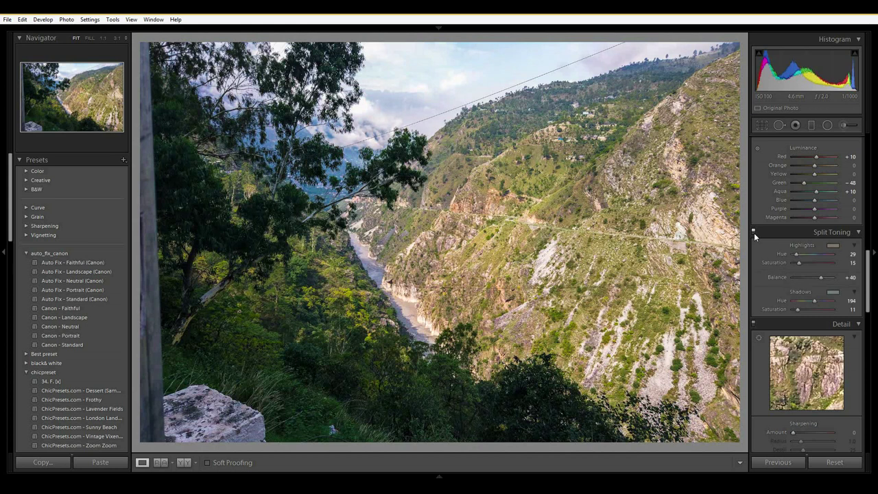
{"action": "left_click", "coordinate": [754, 234]}
{"action": "left_click", "coordinate": [754, 233]}
{"action": "left_click", "coordinate": [754, 234]}
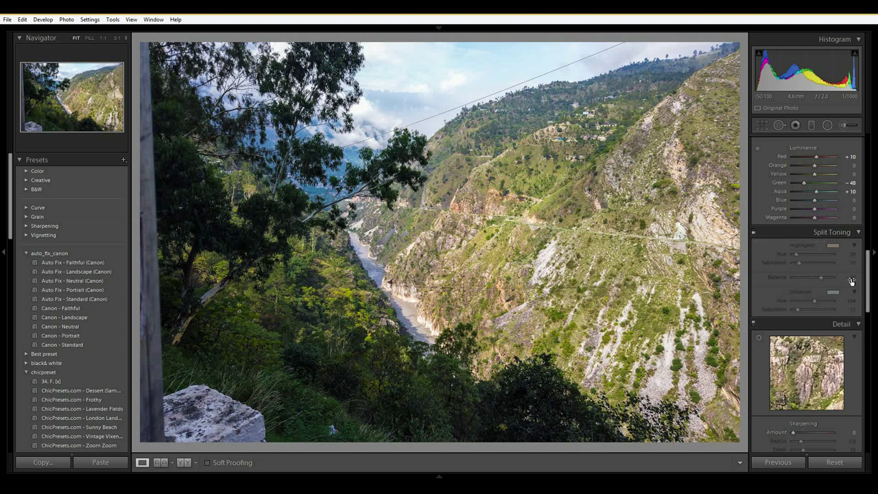
{"action": "left_click", "coordinate": [754, 233]}
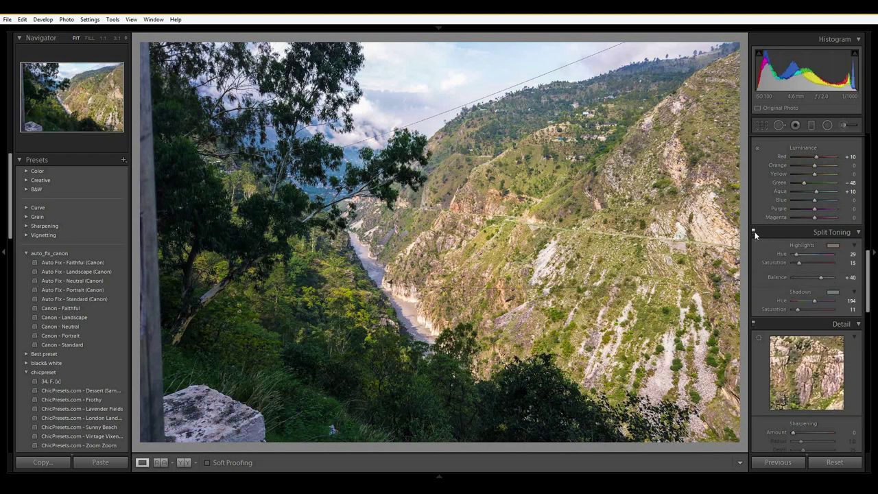
{"action": "left_click", "coordinate": [755, 233]}
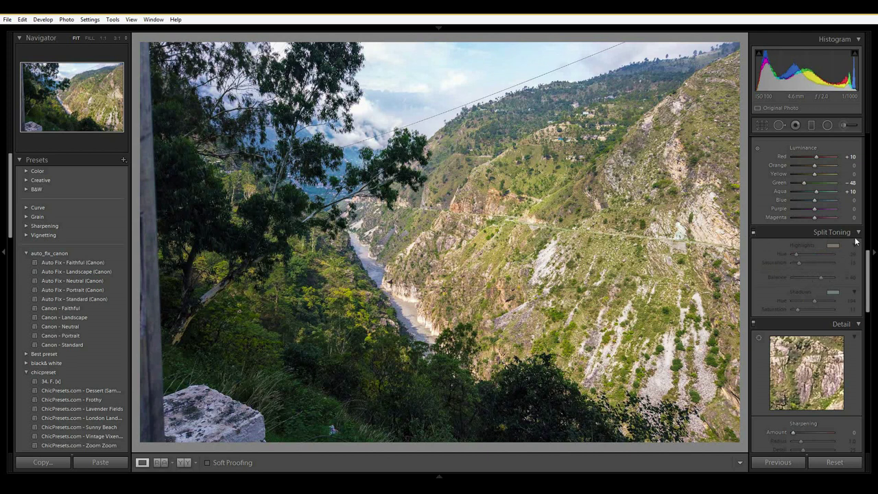
Sharpen the photo with Amount 36 and Detail 29
{"action": "left_click_drag", "start_coordinate": [870, 295], "coordinate": [870, 332]}
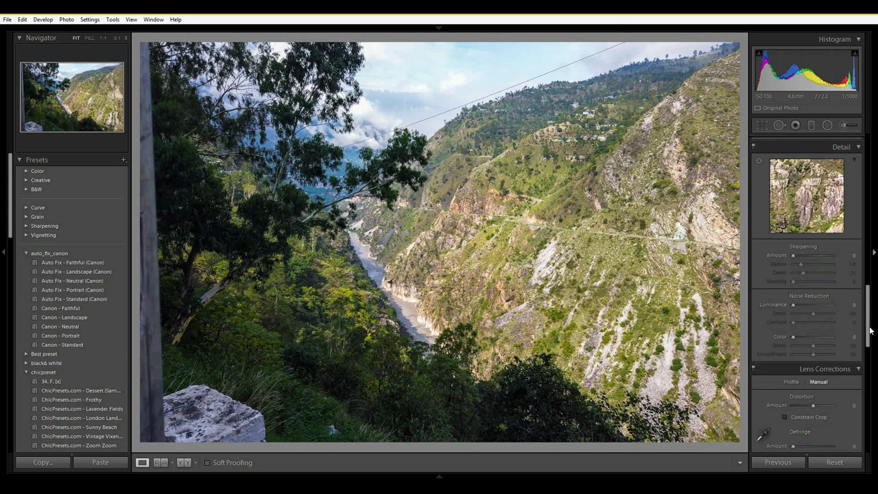
{"action": "left_click", "coordinate": [800, 256]}
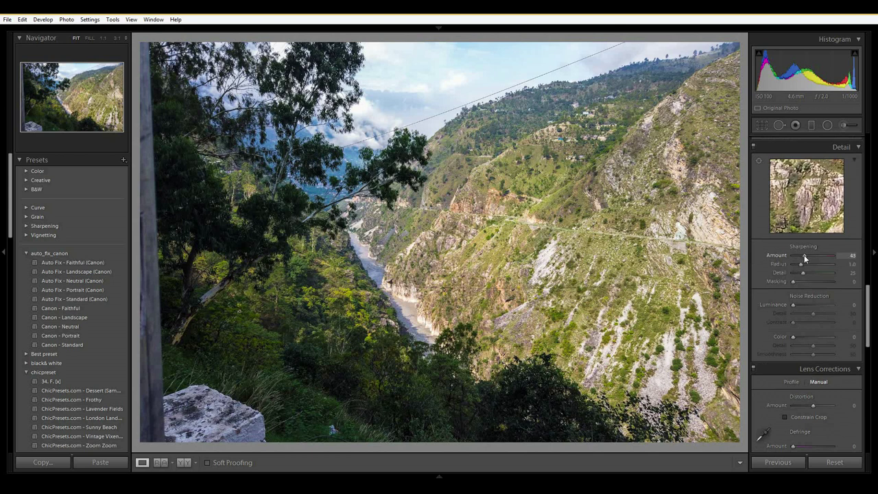
{"action": "left_click_drag", "start_coordinate": [805, 258], "coordinate": [808, 259]}
{"action": "left_click_drag", "start_coordinate": [807, 258], "coordinate": [804, 260]}
{"action": "left_click_drag", "start_coordinate": [803, 274], "coordinate": [803, 274]}
Reduce the luminance noise, setting Luminance to 17 and its Detail to 38
{"action": "mouse_move", "coordinate": [794, 304]}
{"action": "left_mouse_down"}
{"action": "mouse_move", "coordinate": [820, 310]}
{"action": "mouse_move", "coordinate": [800, 310]}
{"action": "left_mouse_up"}
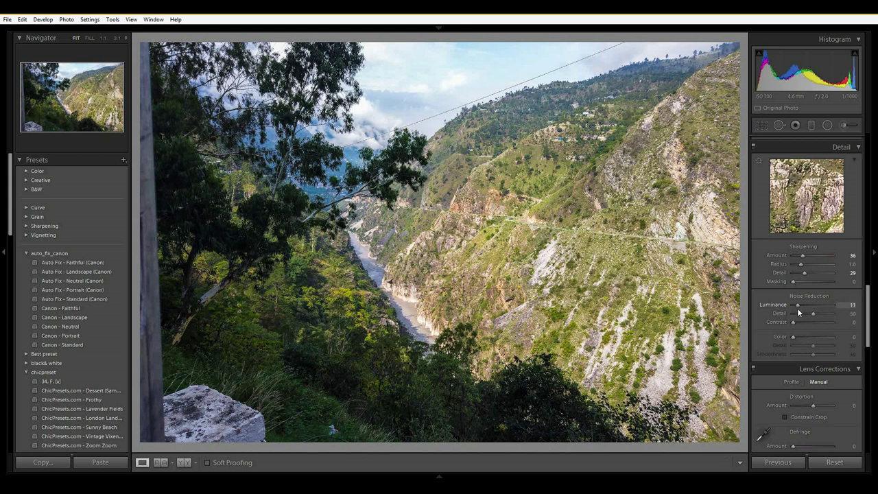
{"action": "left_click_drag", "start_coordinate": [798, 308], "coordinate": [804, 304]}
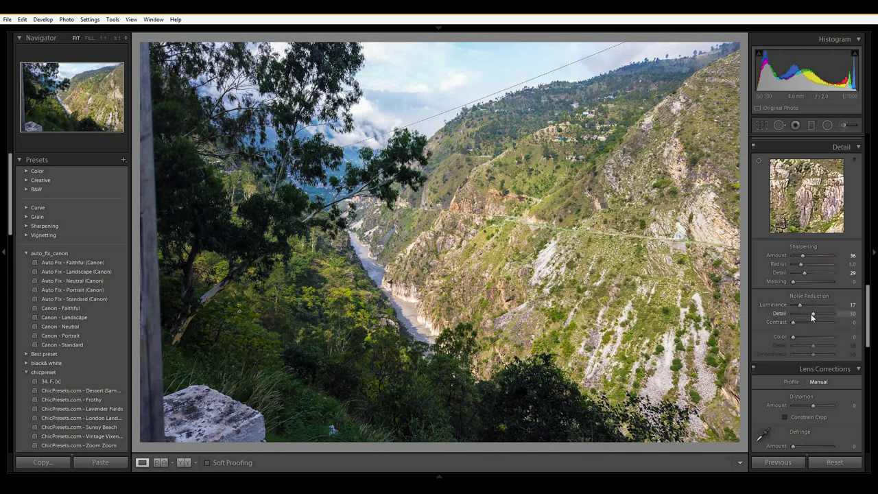
{"action": "left_click_drag", "start_coordinate": [811, 313], "coordinate": [790, 313]}
{"action": "mouse_move", "coordinate": [805, 317]}
{"action": "left_mouse_down"}
{"action": "mouse_move", "coordinate": [813, 315]}
{"action": "mouse_move", "coordinate": [804, 315]}
{"action": "left_mouse_up"}
Enable lens profile corrections and choose Sony as the lens make, keeping Distortion at 100
{"action": "left_click_drag", "start_coordinate": [868, 321], "coordinate": [871, 354]}
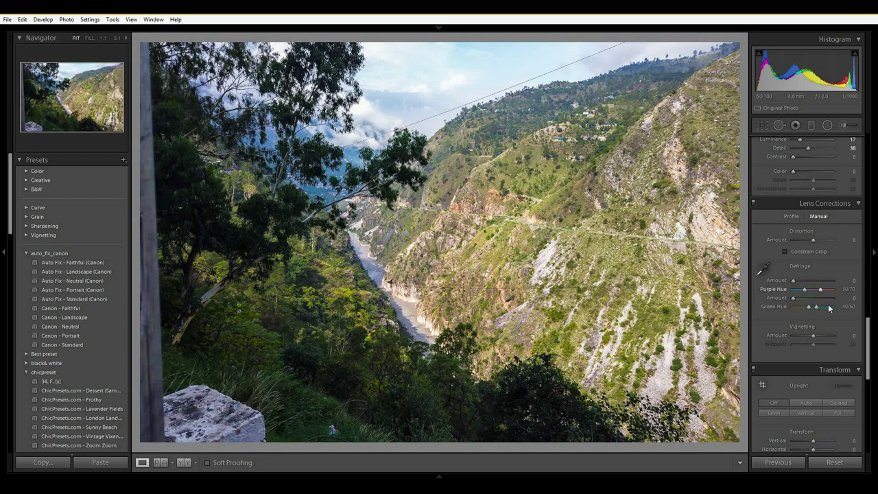
{"action": "left_click", "coordinate": [792, 216]}
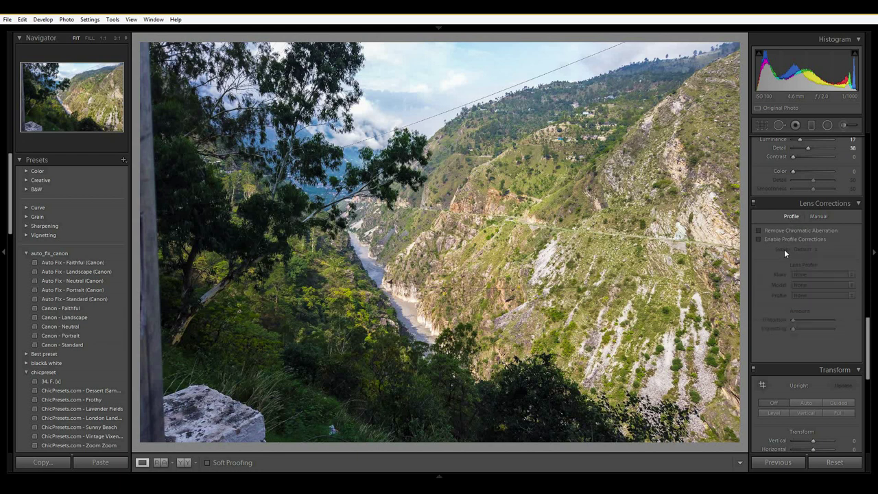
{"action": "left_click", "coordinate": [789, 233]}
{"action": "left_click", "coordinate": [759, 231]}
{"action": "left_click", "coordinate": [759, 240]}
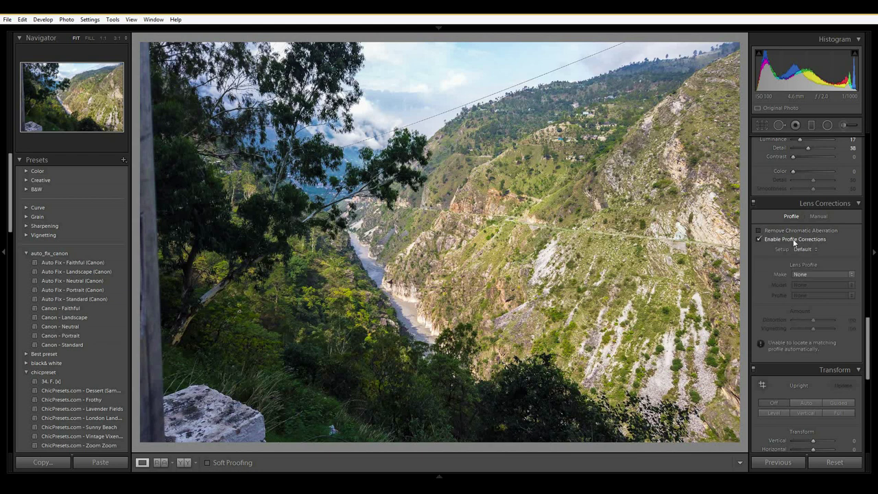
{"action": "left_click", "coordinate": [827, 273]}
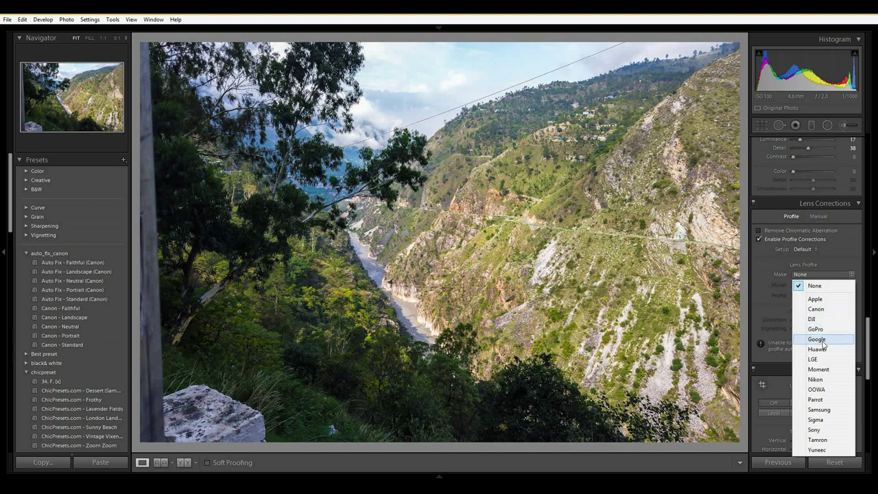
{"action": "left_click", "coordinate": [830, 430]}
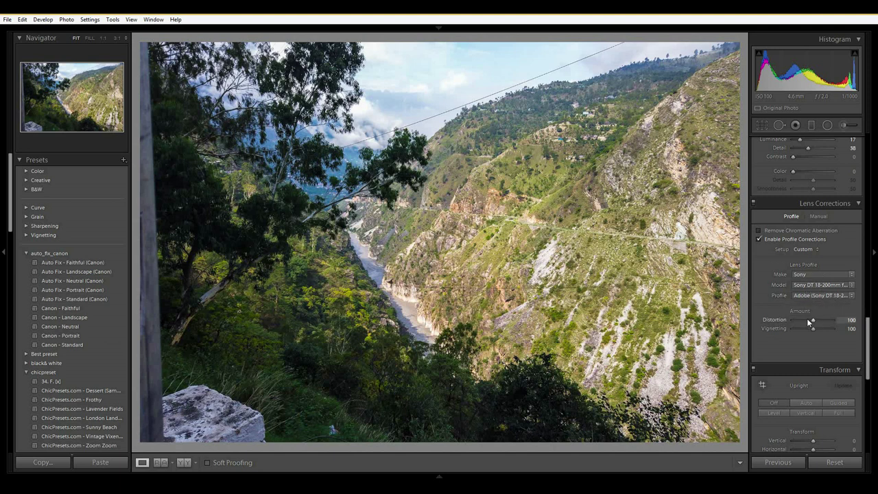
{"action": "mouse_move", "coordinate": [811, 319]}
{"action": "left_mouse_down"}
{"action": "mouse_move", "coordinate": [816, 329]}
{"action": "mouse_move", "coordinate": [810, 316]}
{"action": "left_mouse_up"}
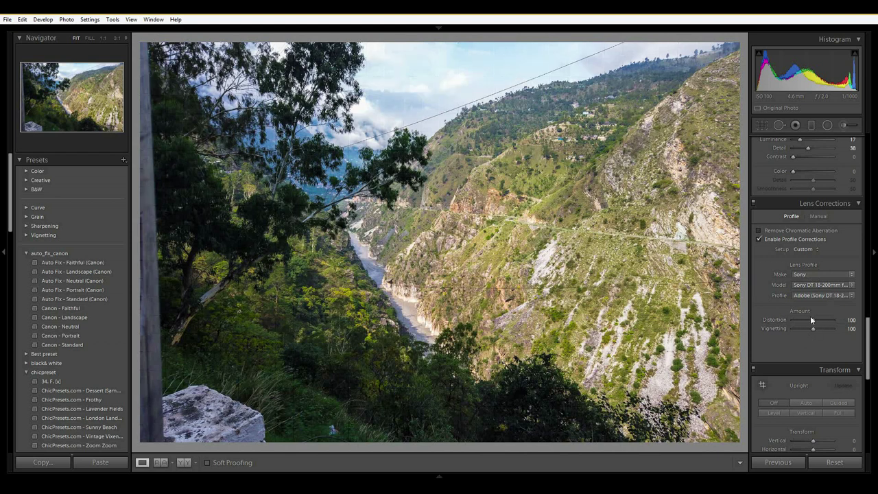
Darken the photo's corners with manual lens vignetting, setting Amount to -43 and Midpoint to 21
{"action": "left_click", "coordinate": [820, 217]}
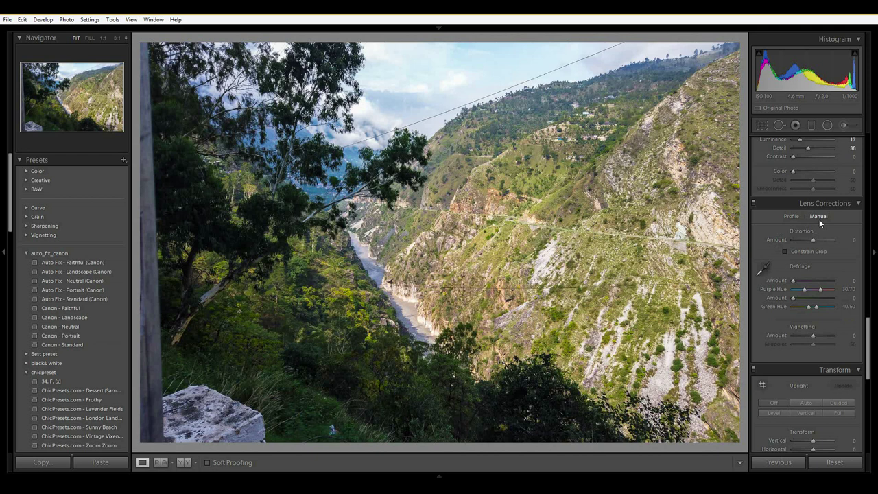
{"action": "left_click", "coordinate": [804, 339]}
{"action": "left_click_drag", "start_coordinate": [803, 340], "coordinate": [787, 345]}
{"action": "left_click", "coordinate": [792, 335]}
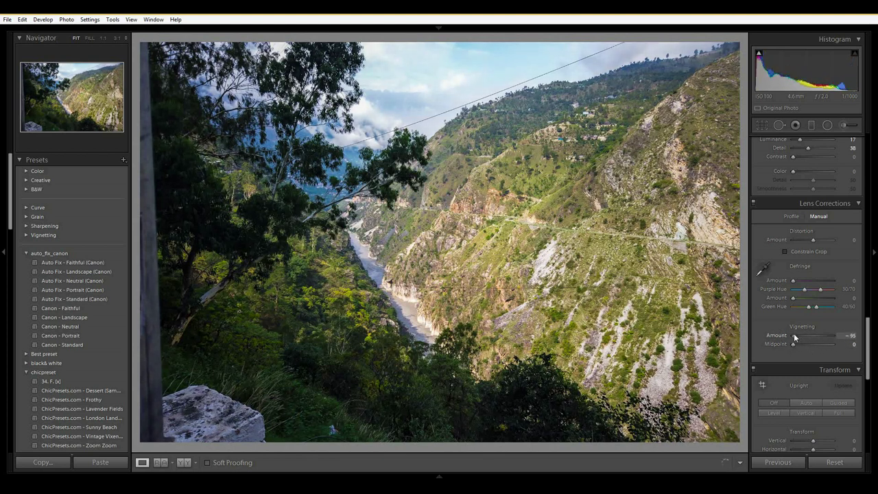
{"action": "mouse_move", "coordinate": [793, 335]}
{"action": "left_mouse_down"}
{"action": "mouse_move", "coordinate": [805, 337]}
{"action": "mouse_move", "coordinate": [801, 344]}
{"action": "left_mouse_up"}
Try the Auto and then the Vertical Upright perspective correction on the photo
{"action": "left_click_drag", "start_coordinate": [868, 347], "coordinate": [868, 379]}
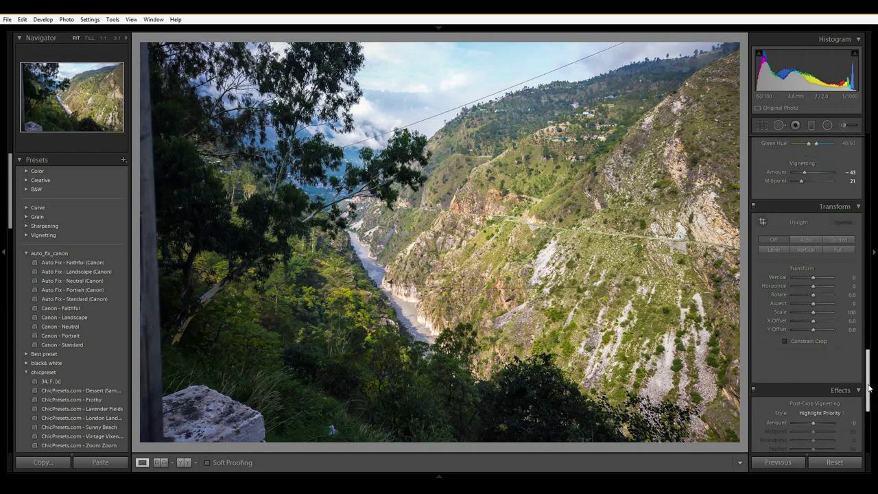
{"action": "left_click_drag", "start_coordinate": [868, 380], "coordinate": [868, 378]}
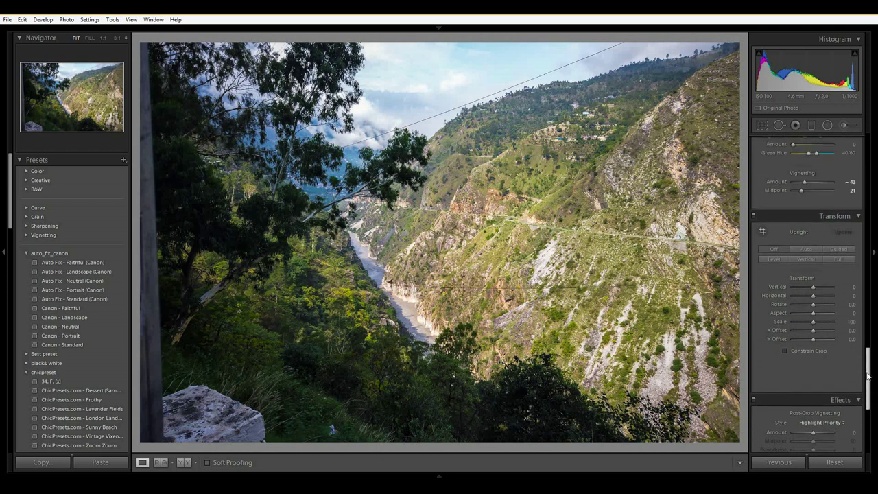
{"action": "left_click", "coordinate": [814, 339]}
{"action": "left_click", "coordinate": [799, 293]}
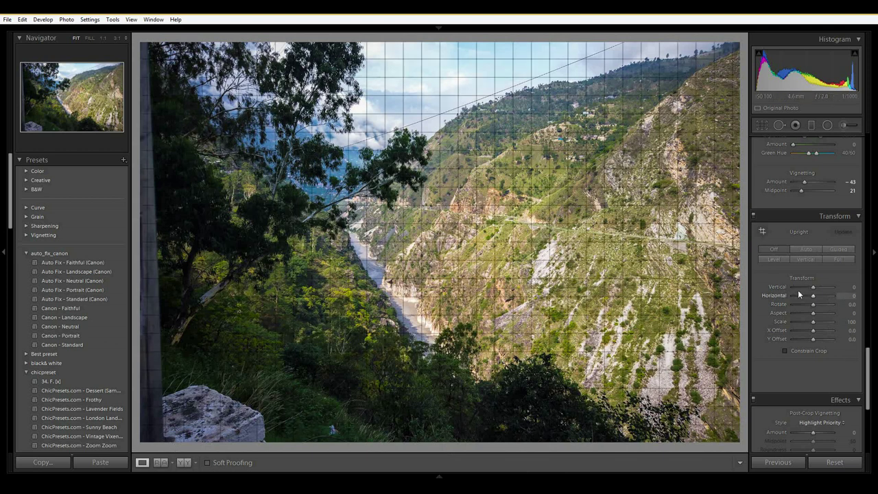
{"action": "left_click", "coordinate": [808, 251]}
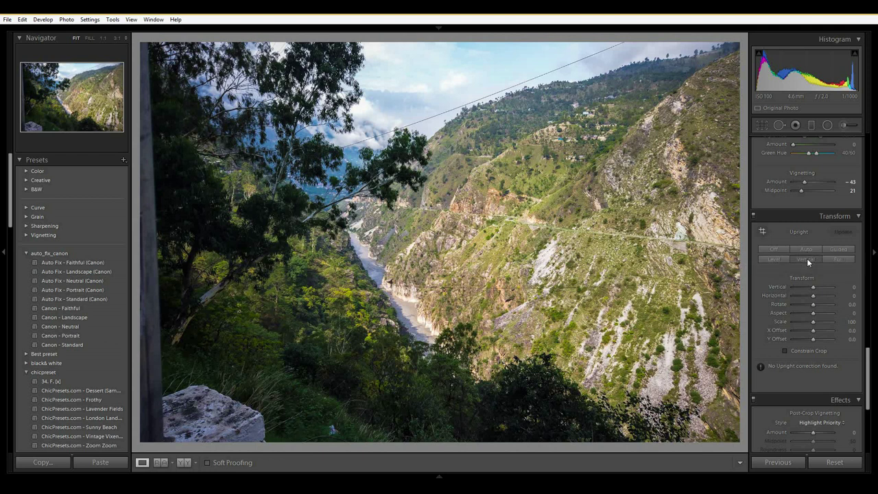
{"action": "left_click", "coordinate": [807, 260]}
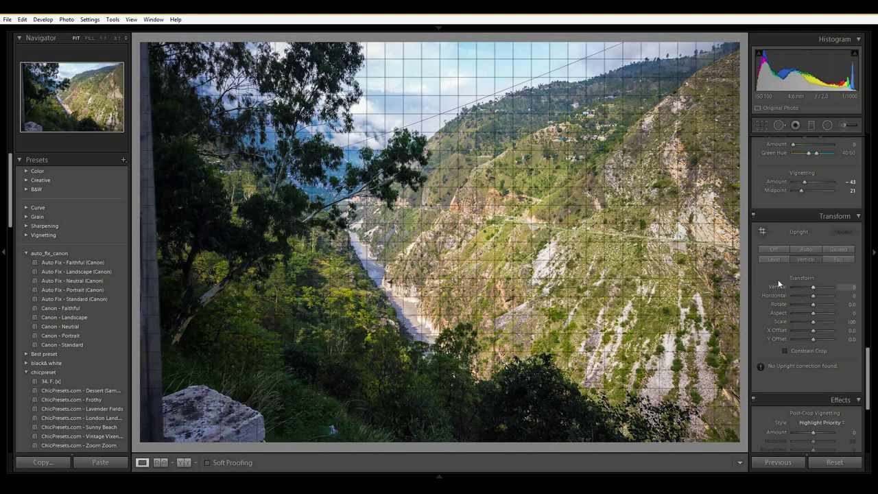
Set the Vertical transform to +10 and constrain the crop to the corrected image
{"action": "left_click", "coordinate": [814, 288]}
{"action": "left_click", "coordinate": [812, 293]}
{"action": "left_click_drag", "start_coordinate": [814, 289], "coordinate": [816, 293]}
{"action": "left_click", "coordinate": [811, 349]}
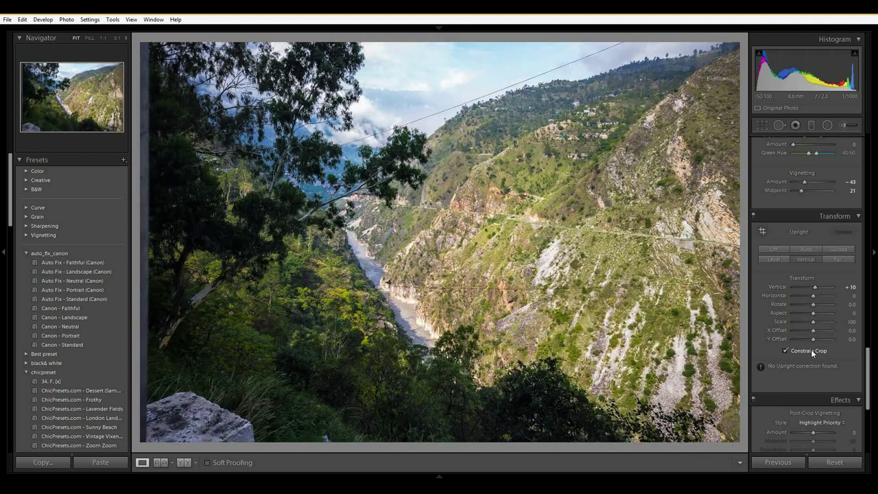
{"action": "left_click_drag", "start_coordinate": [815, 288], "coordinate": [815, 289]}
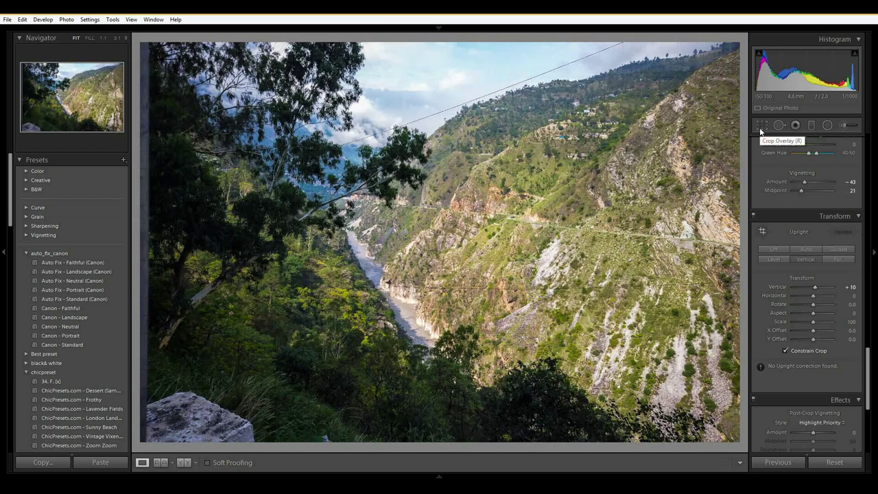
Crop the photo by trimming its left, right and bottom edges, cutting off the foreground rock, and apply the crop
{"action": "left_click", "coordinate": [761, 129]}
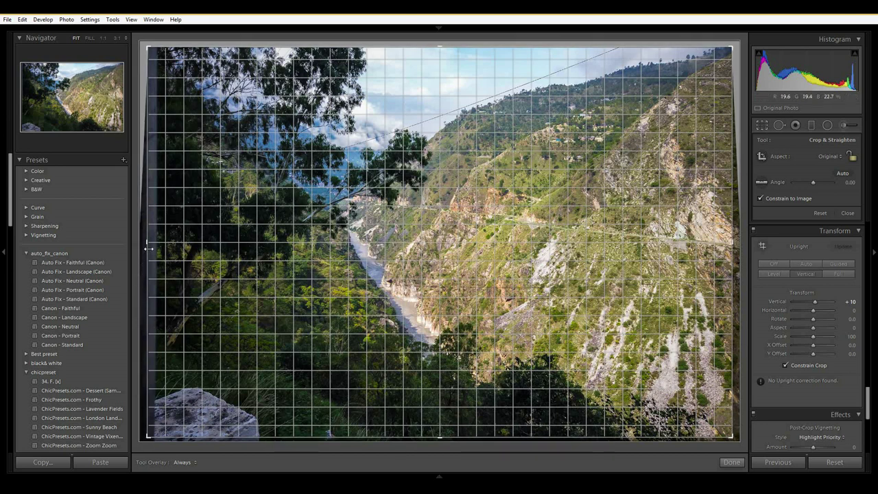
{"action": "mouse_move", "coordinate": [149, 249]}
{"action": "left_mouse_down"}
{"action": "mouse_move", "coordinate": [177, 245]}
{"action": "mouse_move", "coordinate": [153, 239]}
{"action": "left_mouse_up"}
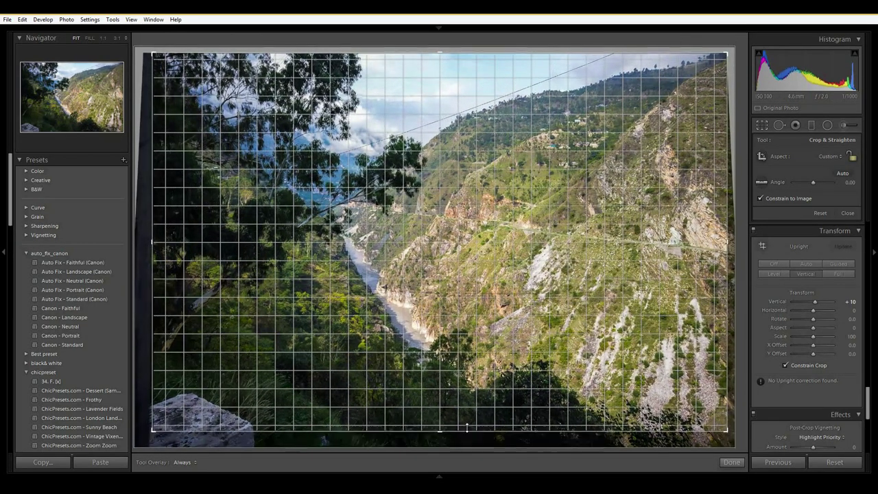
{"action": "left_click_drag", "start_coordinate": [467, 427], "coordinate": [469, 411]}
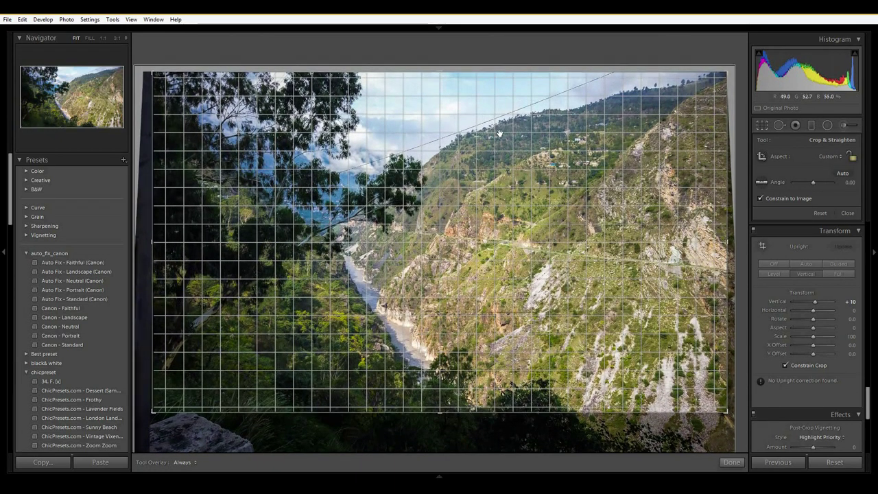
{"action": "left_click_drag", "start_coordinate": [726, 192], "coordinate": [697, 192]}
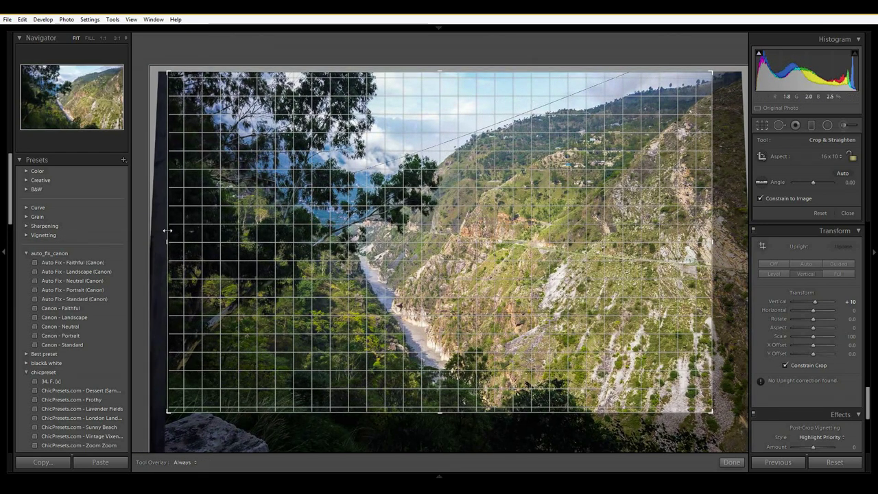
{"action": "left_click_drag", "start_coordinate": [168, 231], "coordinate": [181, 231]}
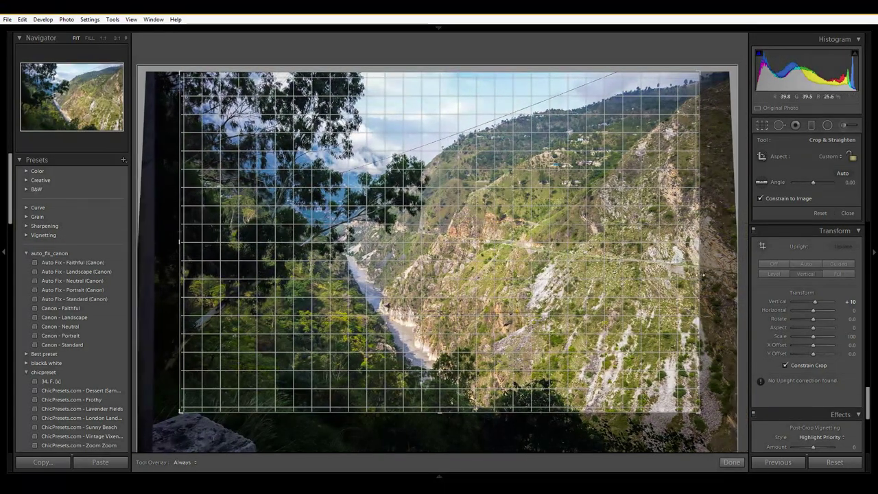
{"action": "left_click", "coordinate": [762, 127]}
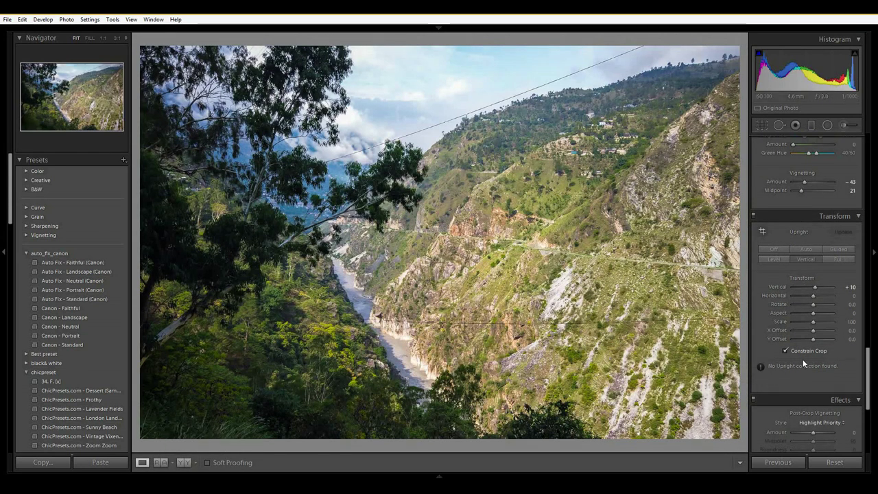
Add a Highlight Priority post-crop vignette with Amount -10, Midpoint 14, Roundness -17 and Feather 36
{"action": "left_click_drag", "start_coordinate": [869, 359], "coordinate": [868, 392]}
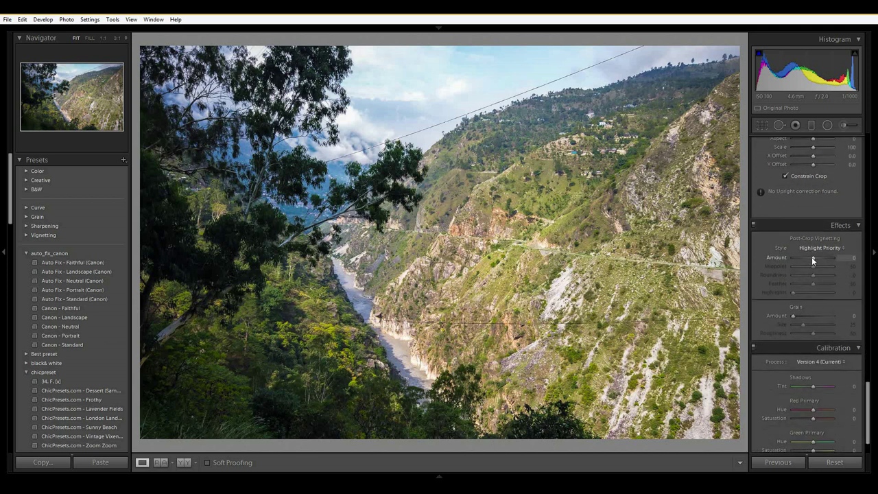
{"action": "left_click_drag", "start_coordinate": [812, 257], "coordinate": [807, 283]}
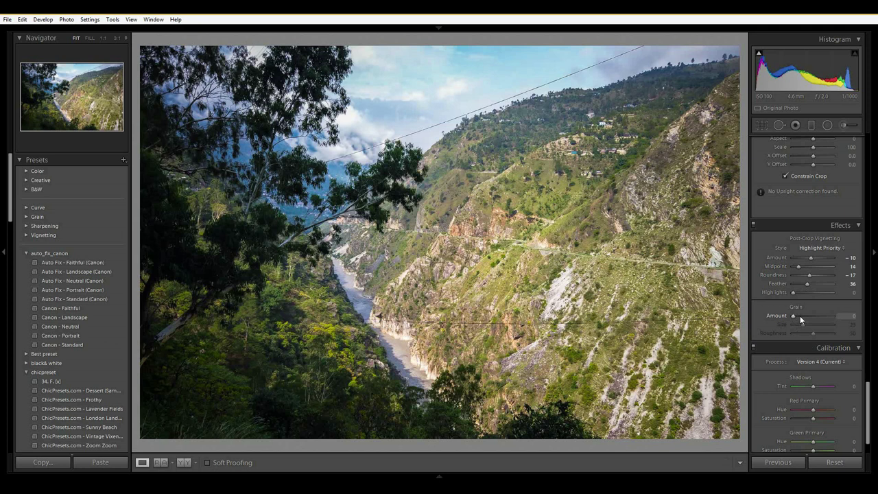
Try out different grain amounts on the photo and return the grain Amount to 0
{"action": "left_click", "coordinate": [800, 315]}
{"action": "left_click_drag", "start_coordinate": [797, 319], "coordinate": [799, 318]}
{"action": "left_click_drag", "start_coordinate": [797, 318], "coordinate": [804, 321]}
{"action": "left_click_drag", "start_coordinate": [805, 320], "coordinate": [794, 315]}
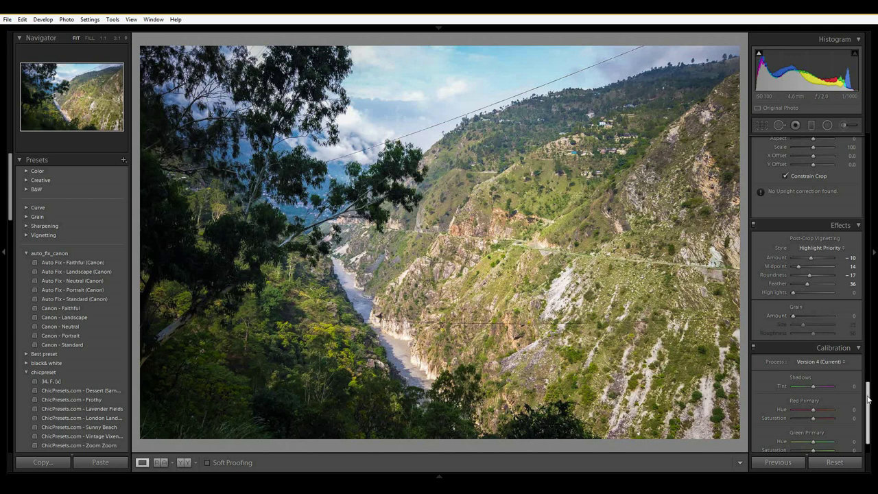
Look over the Calibration settings and compare the photo's before and after versions side by side, returning to the single-photo view
{"action": "left_click_drag", "start_coordinate": [869, 399], "coordinate": [870, 412]}
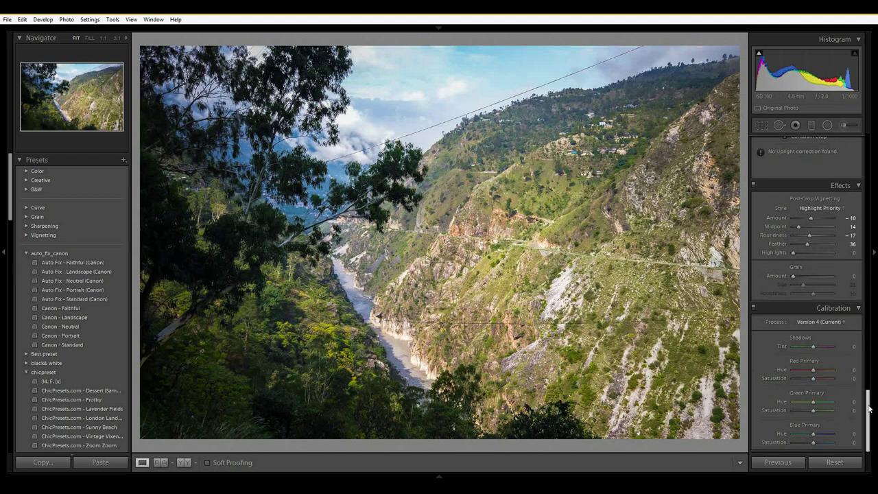
{"action": "left_click_drag", "start_coordinate": [869, 408], "coordinate": [869, 376]}
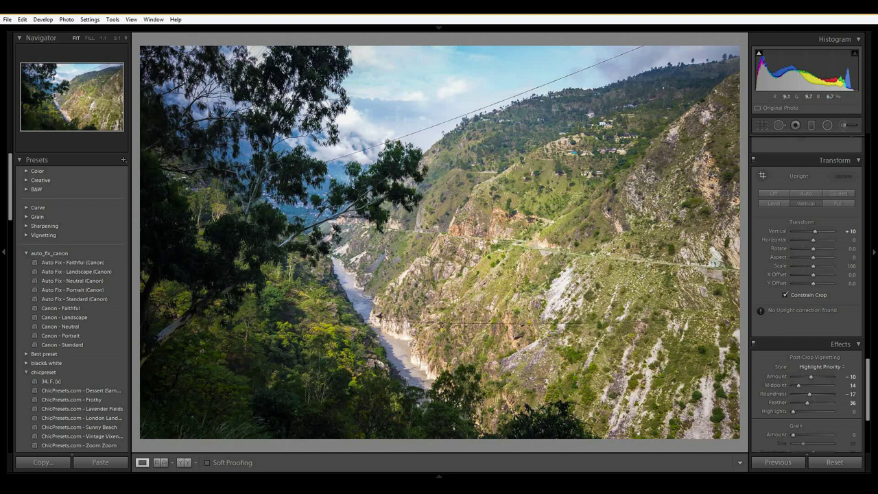
{"action": "left_click", "coordinate": [184, 462]}
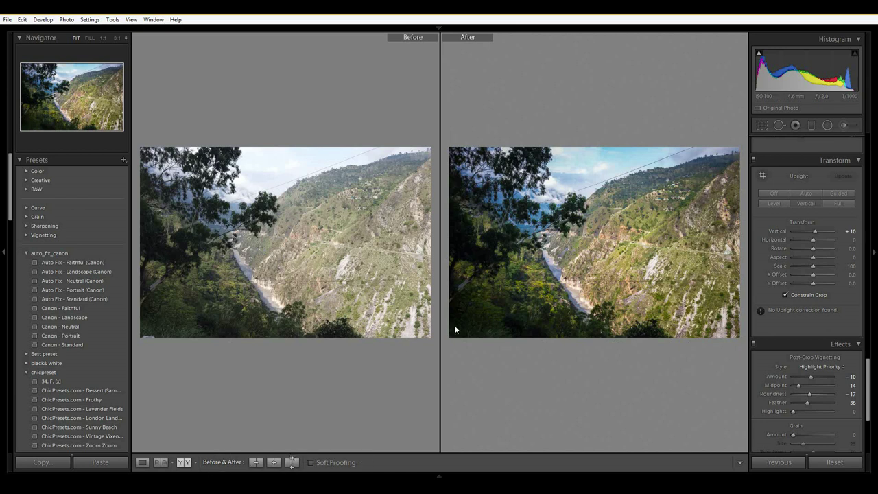
{"action": "left_click", "coordinate": [142, 463]}
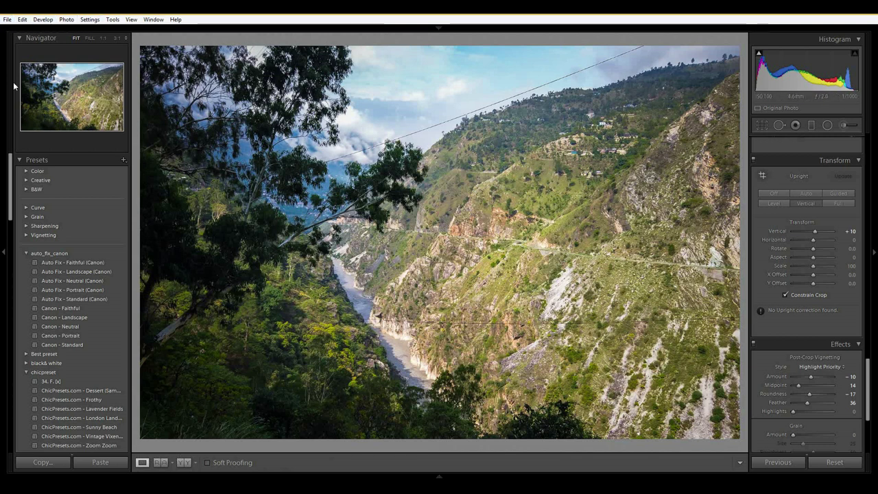
Open the export settings for the edited photo and keep Hard Drive as the export destination
{"action": "left_click", "coordinate": [7, 20]}
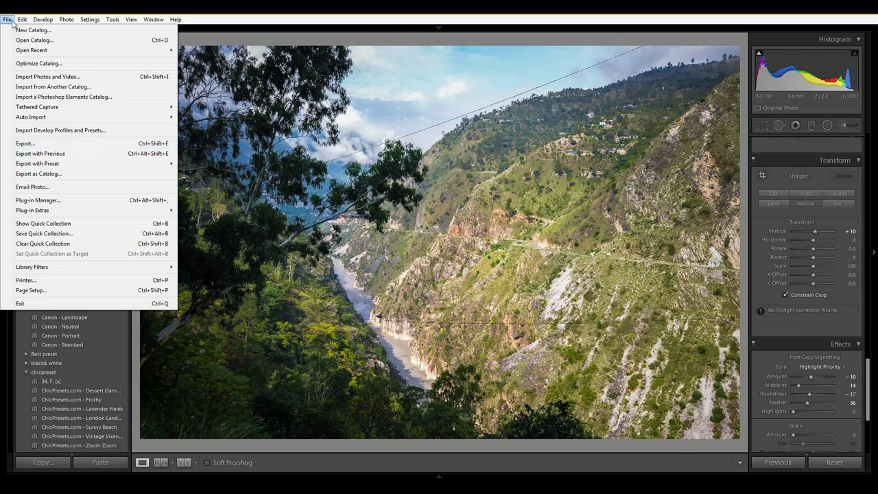
{"action": "left_click", "coordinate": [33, 145]}
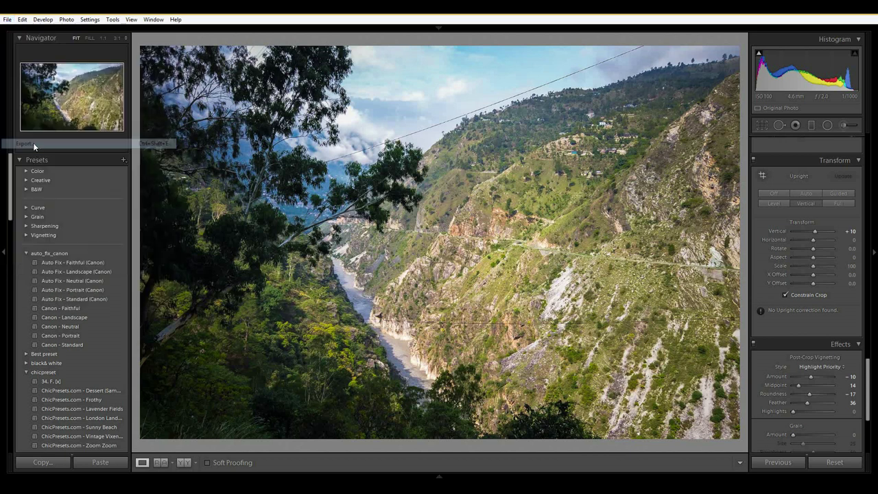
{"action": "left_click_drag", "start_coordinate": [425, 228], "coordinate": [443, 152]}
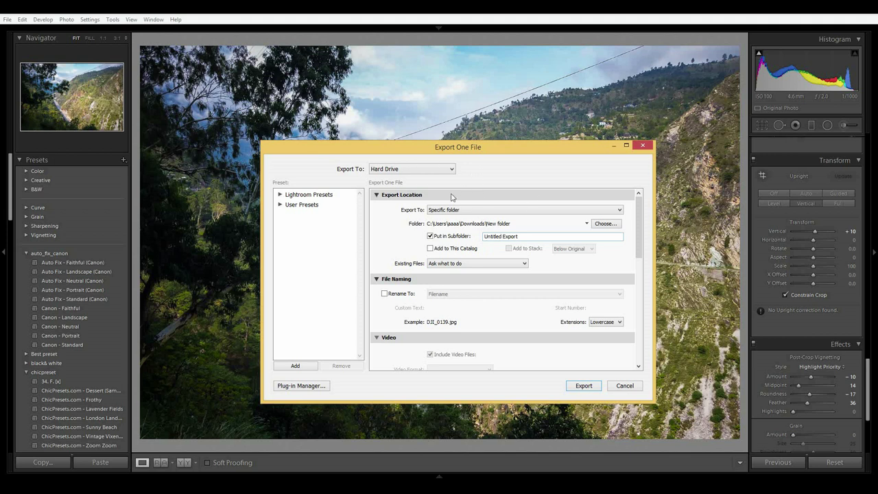
{"action": "left_click", "coordinate": [447, 170]}
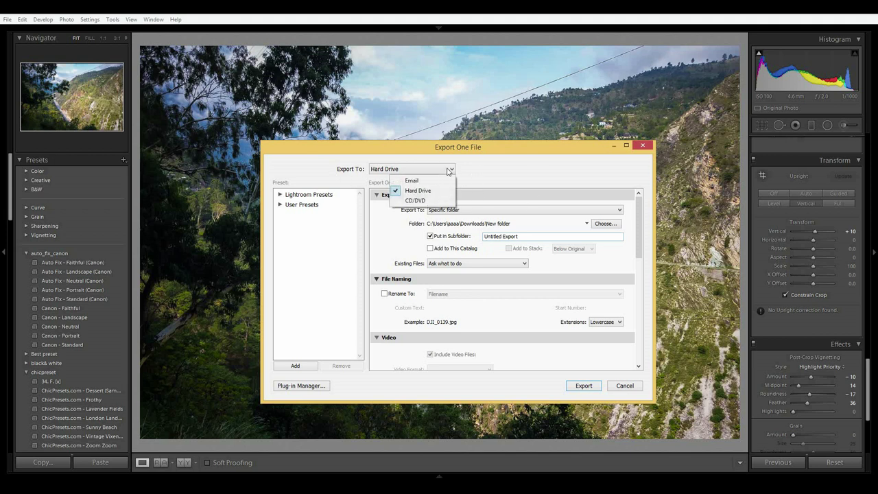
{"action": "left_click", "coordinate": [476, 172]}
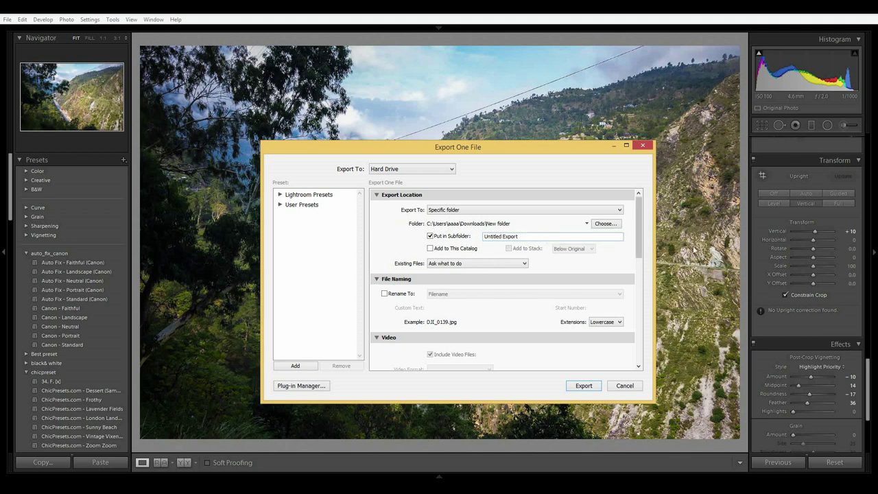
Set the JPEG export quality to 100 and review the sizing, sharpening, metadata and watermark settings
{"action": "left_click_drag", "start_coordinate": [638, 221], "coordinate": [645, 242]}
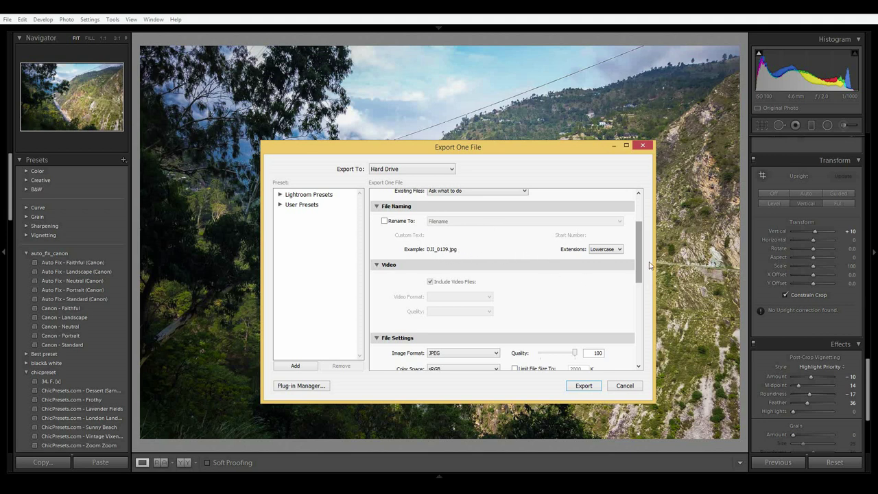
{"action": "scroll", "coordinate": [641, 257], "scroll_direction": "down", "scroll_amount": 2}
{"action": "left_click_drag", "start_coordinate": [641, 257], "coordinate": [638, 281]}
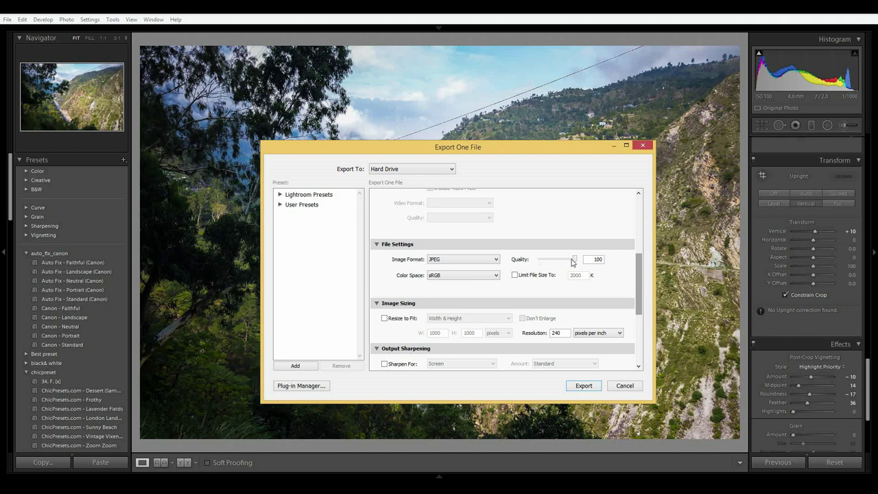
{"action": "mouse_move", "coordinate": [573, 262]}
{"action": "left_mouse_down"}
{"action": "mouse_move", "coordinate": [544, 263]}
{"action": "mouse_move", "coordinate": [578, 262]}
{"action": "left_mouse_up"}
{"action": "left_click_drag", "start_coordinate": [642, 277], "coordinate": [649, 327]}
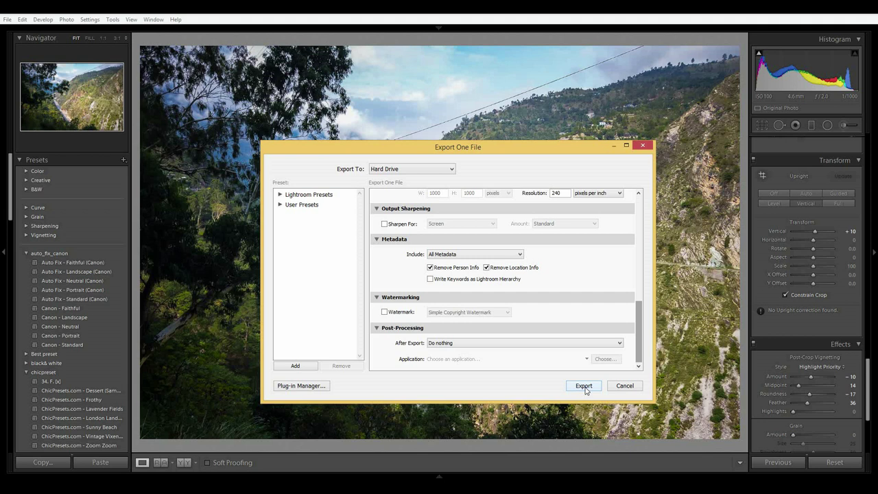
Keep the after-export action at Do nothing, export the photo and check the export progress
{"action": "left_click", "coordinate": [607, 345]}
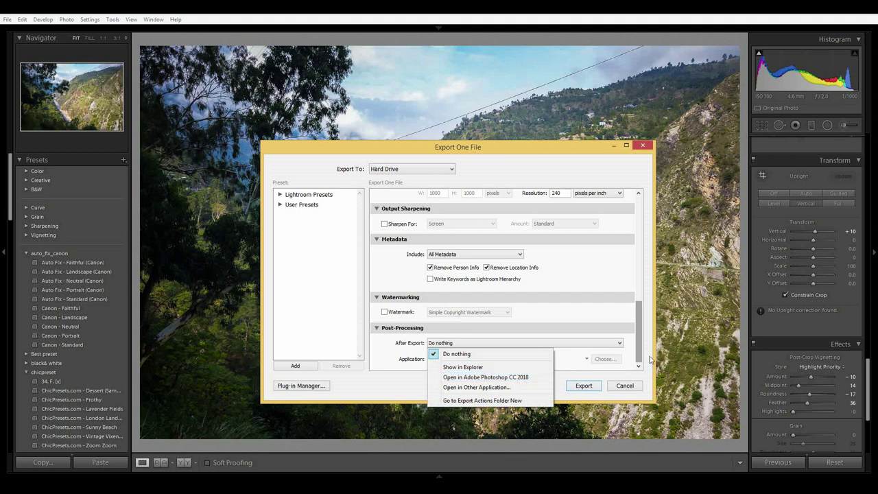
{"action": "left_click", "coordinate": [631, 341]}
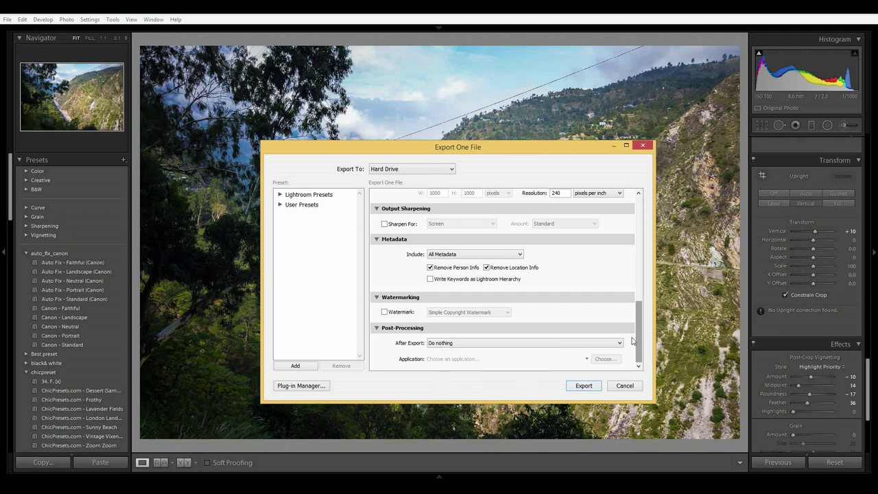
{"action": "left_click", "coordinate": [583, 386]}
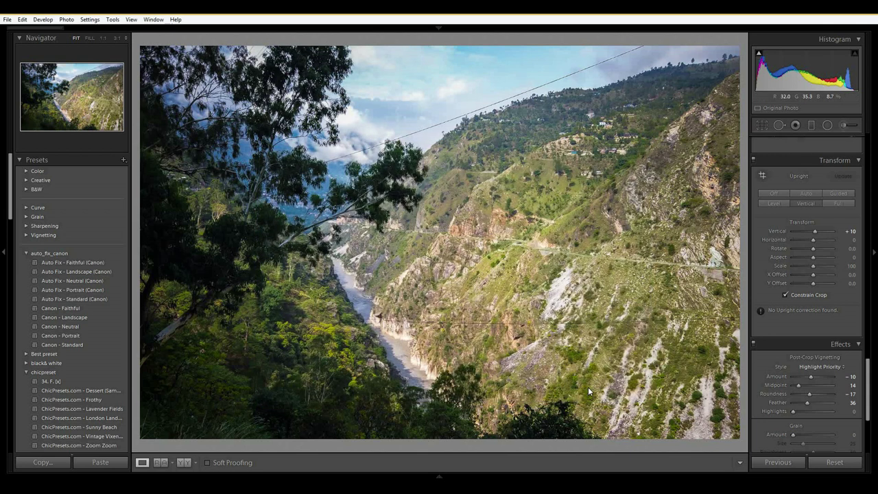
{"action": "mouse_move", "coordinate": [252, 30]}
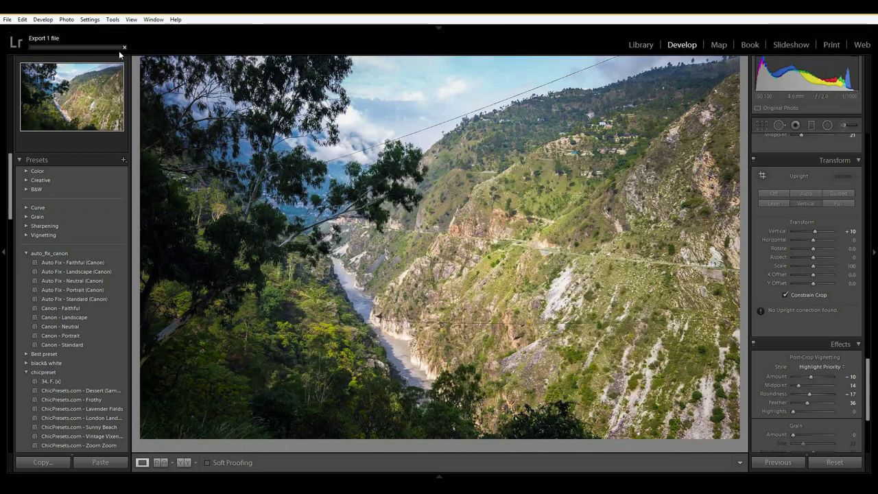